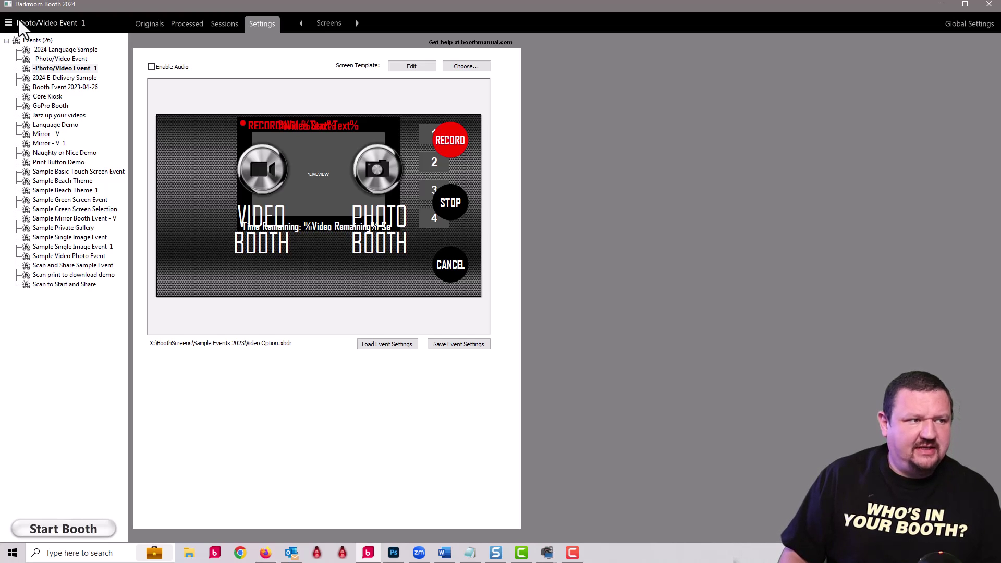
- Delete Mirror - V 1, Sample Beach Theme 1 and Sample Single Image Event 1, confirming with DELETE
{"action": "right_click", "coordinate": [34, 43]}
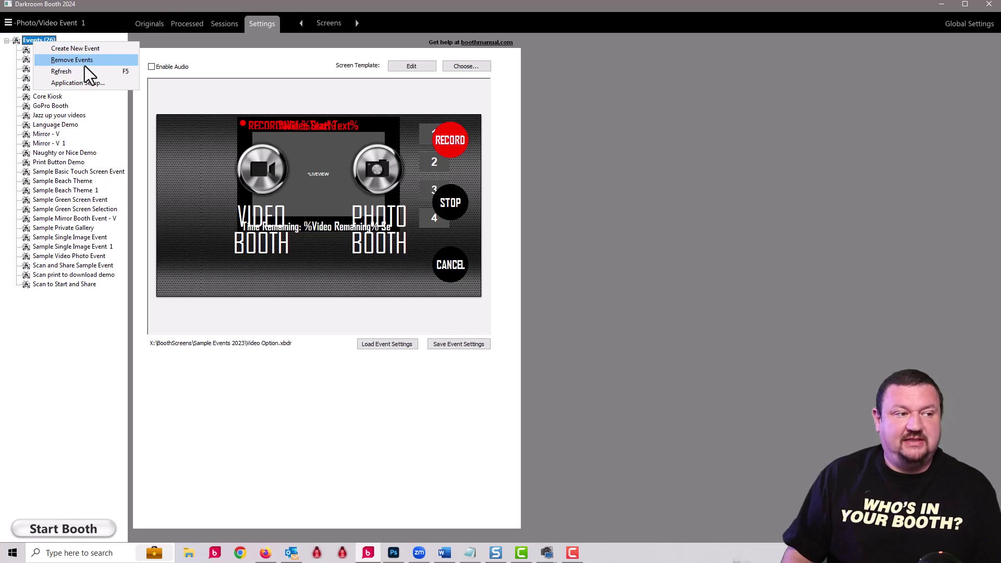
{"action": "left_click", "coordinate": [82, 61]}
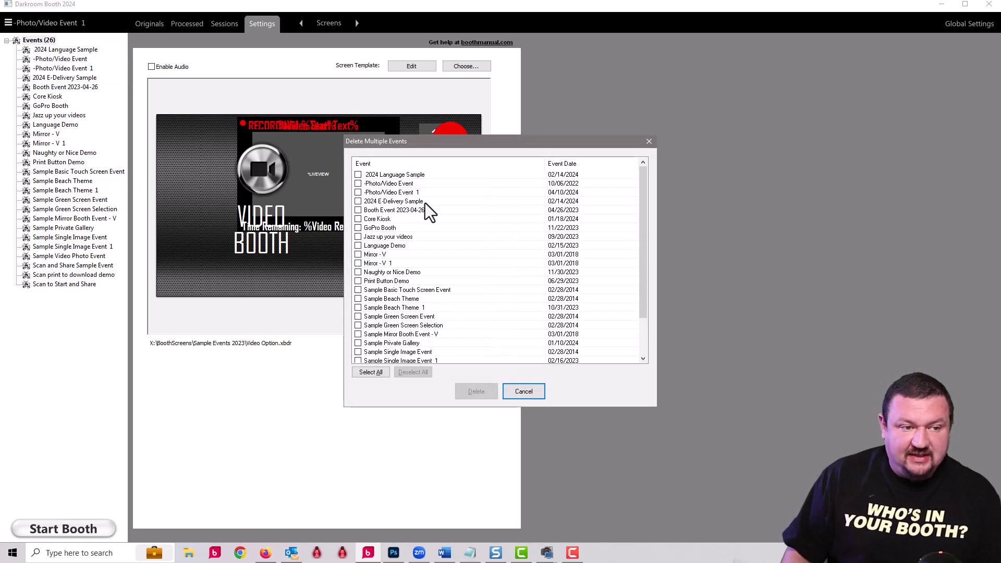
{"action": "scroll", "coordinate": [396, 229], "scroll_direction": "down", "scroll_amount": 2}
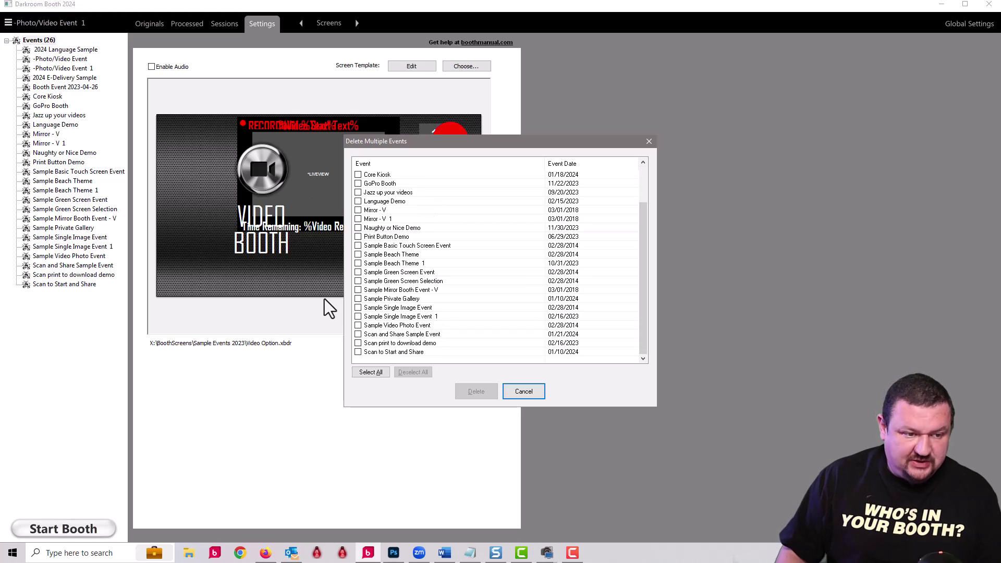
{"action": "left_click", "coordinate": [358, 316]}
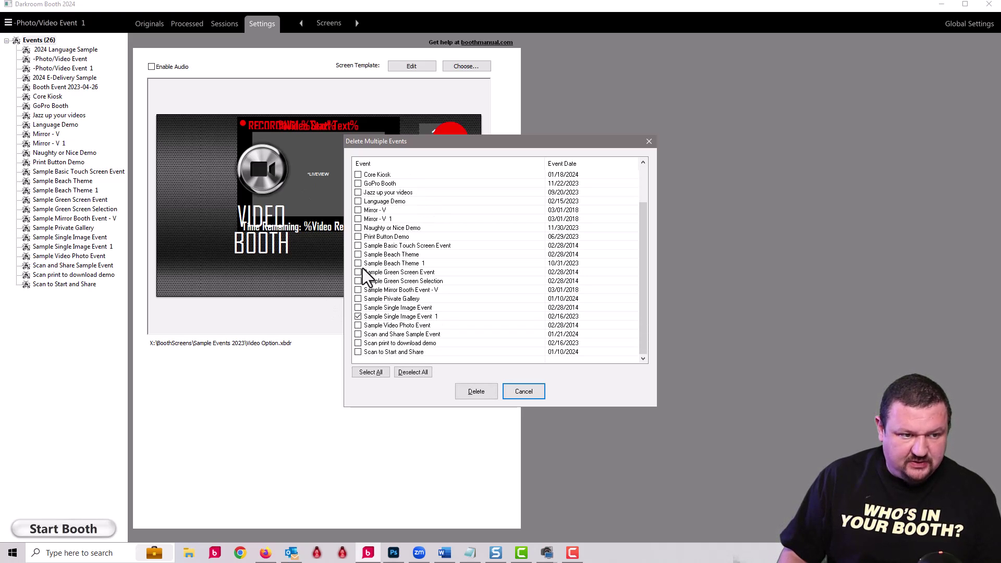
{"action": "left_click", "coordinate": [358, 219]}
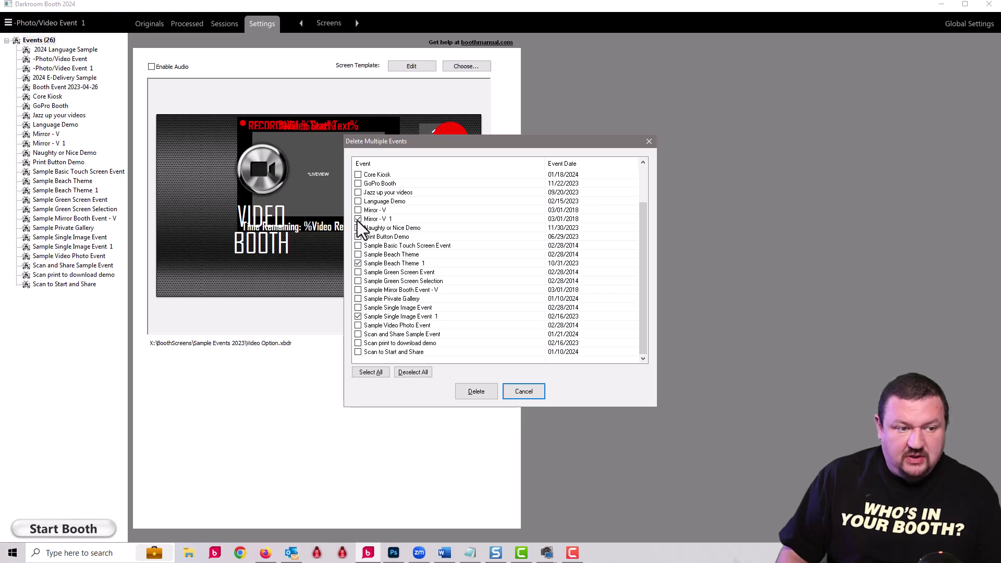
{"action": "left_click", "coordinate": [469, 395]}
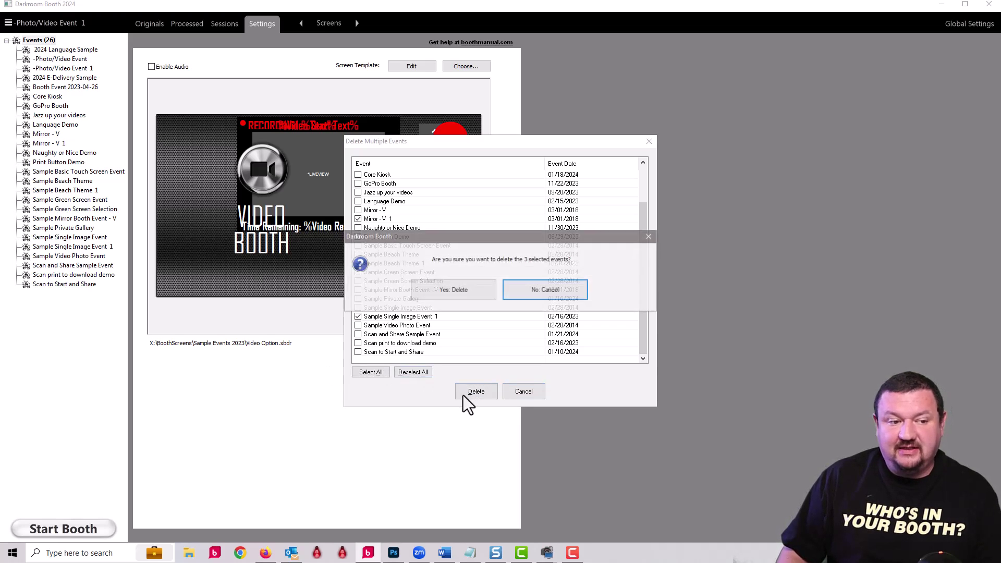
{"action": "left_click", "coordinate": [448, 290]}
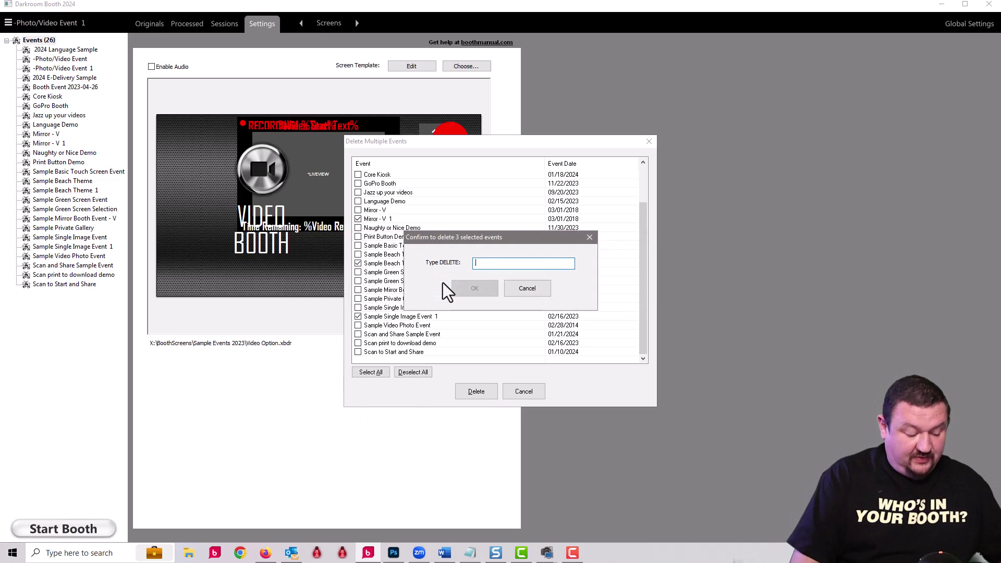
{"action": "type", "text": "delete"}
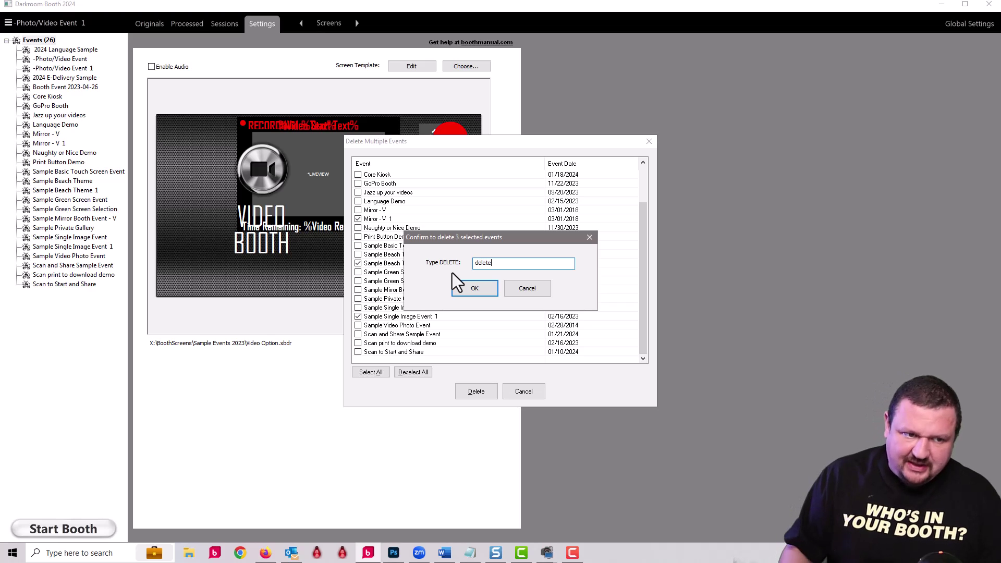
{"action": "left_click", "coordinate": [474, 289]}
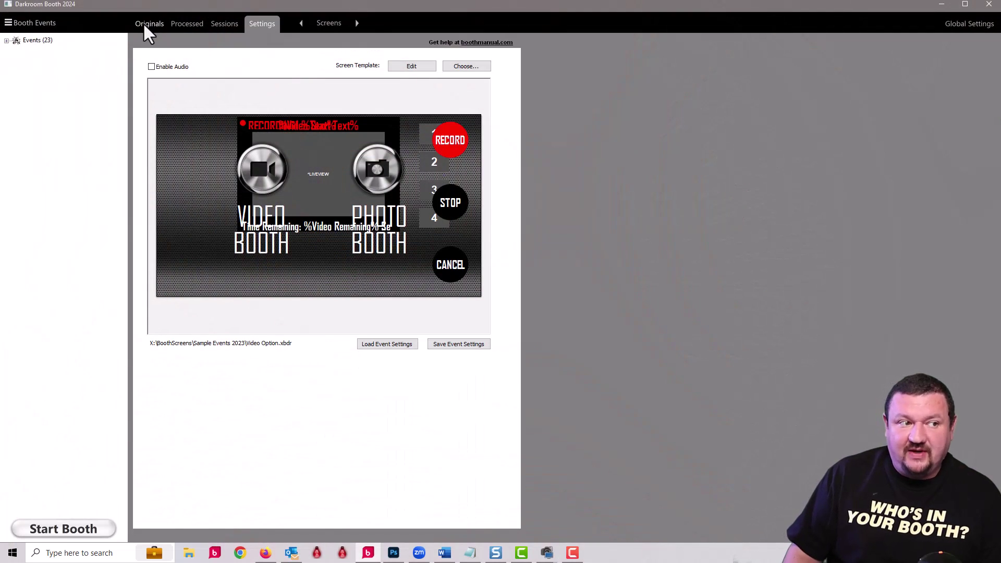
- Show the Originals of -Photo/Video Event 1 from the expanded Events list
{"action": "left_click", "coordinate": [150, 24]}
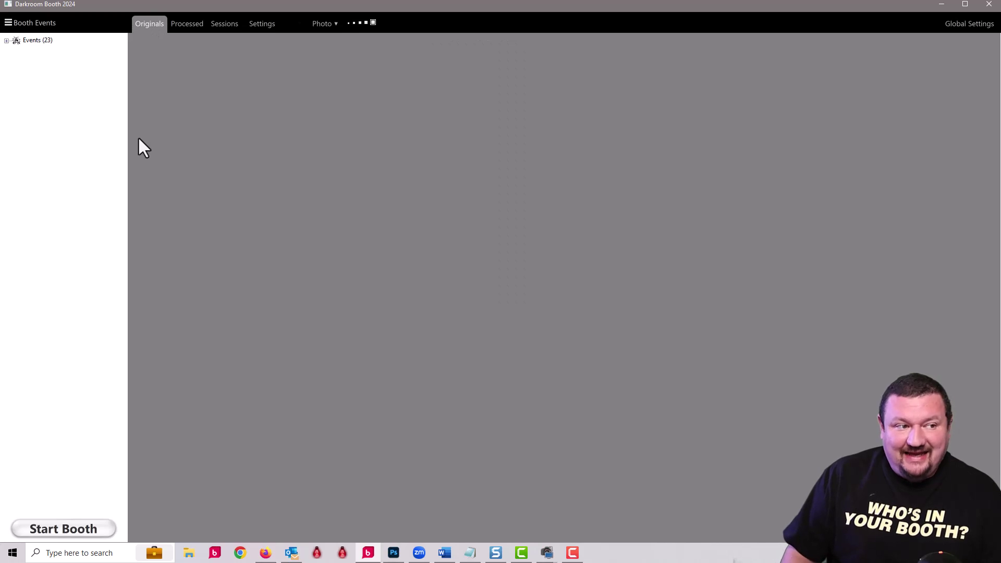
{"action": "left_click", "coordinate": [7, 41]}
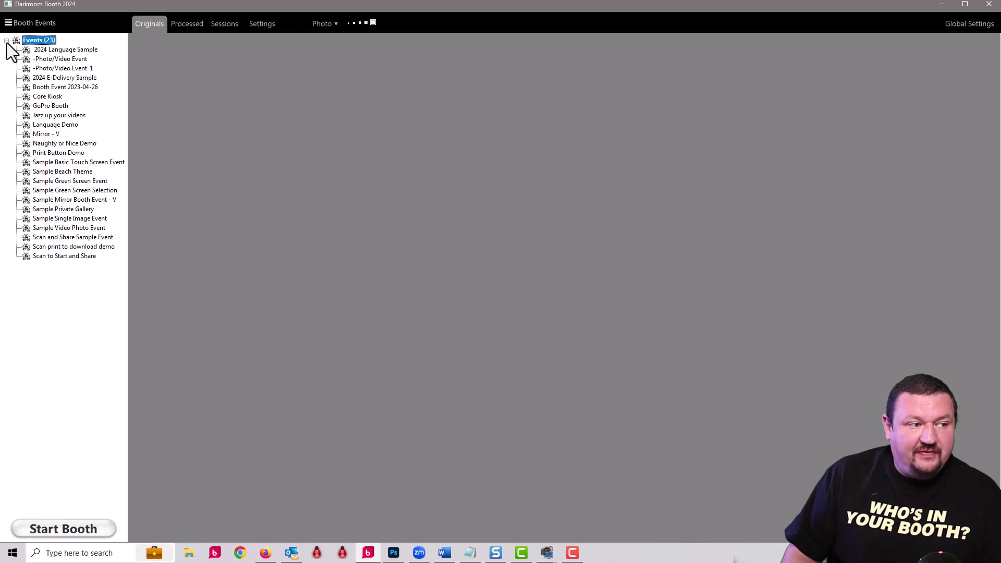
{"action": "left_click", "coordinate": [56, 68]}
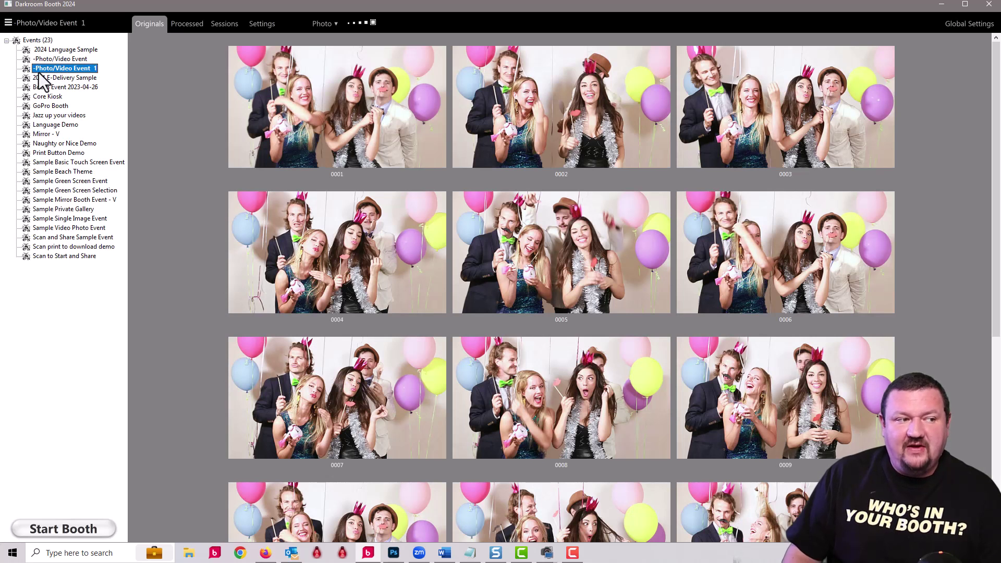
- Open photo 0001 in the editor, leave without saving, and return to the events
{"action": "left_click", "coordinate": [349, 97]}
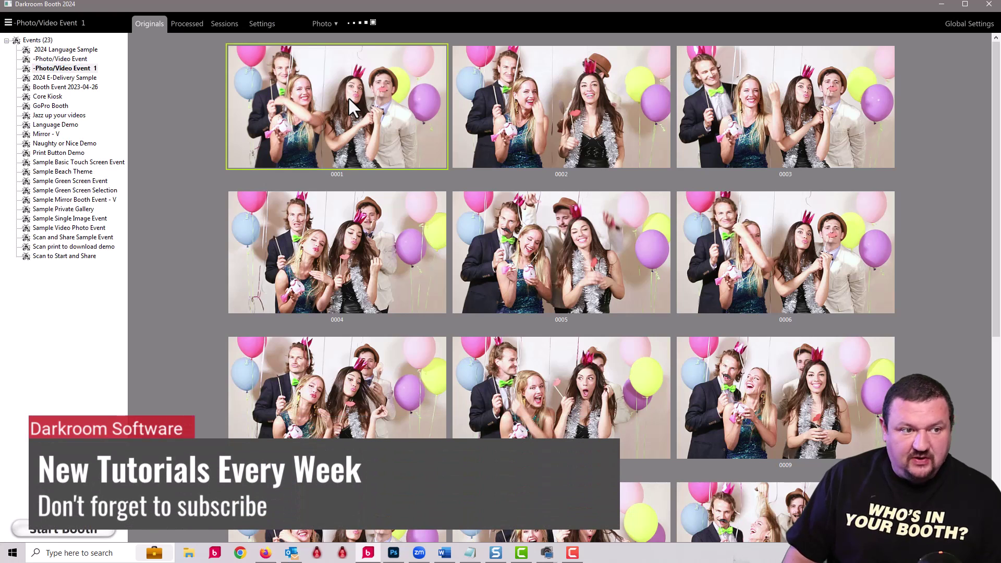
{"action": "double_click", "coordinate": [495, 101]}
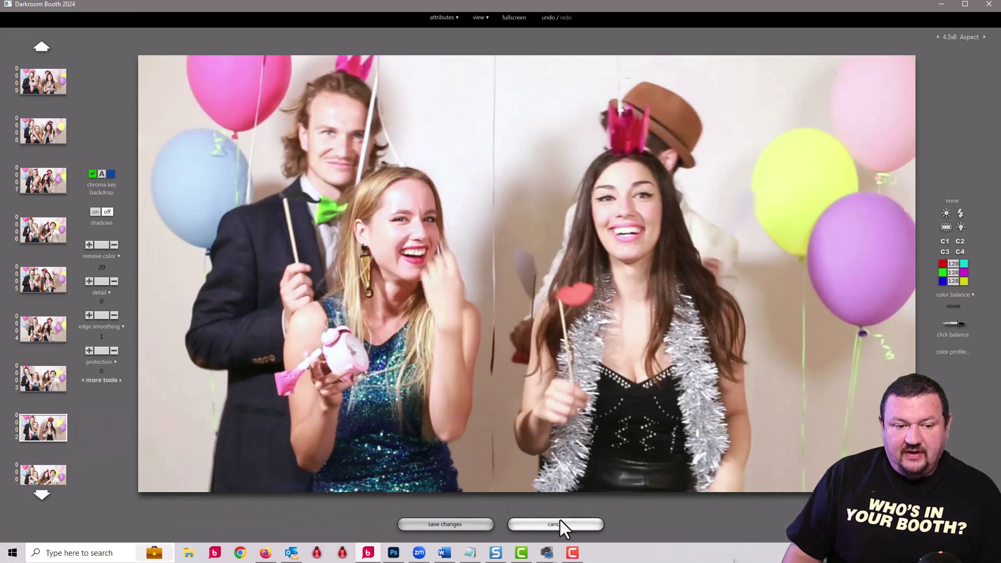
{"action": "left_click", "coordinate": [561, 524]}
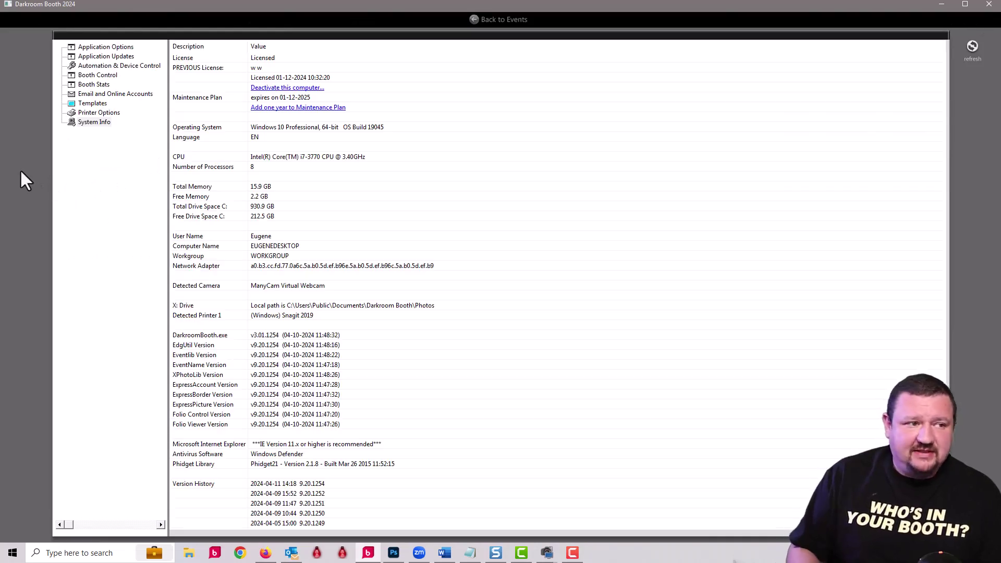
{"action": "left_click", "coordinate": [495, 24]}
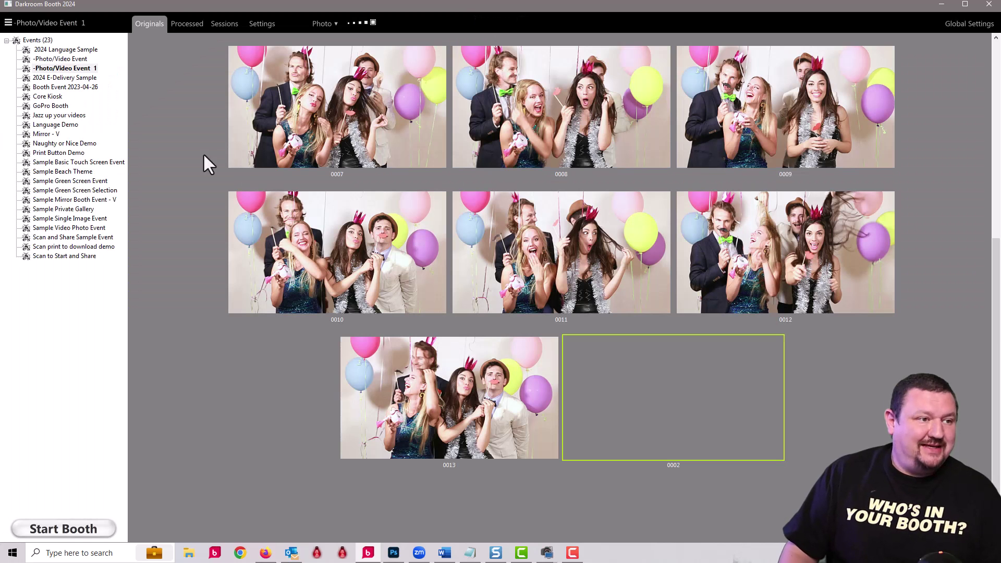
- Show the event's Processed images and look over the 0002_t and Print actions
{"action": "left_click", "coordinate": [178, 23]}
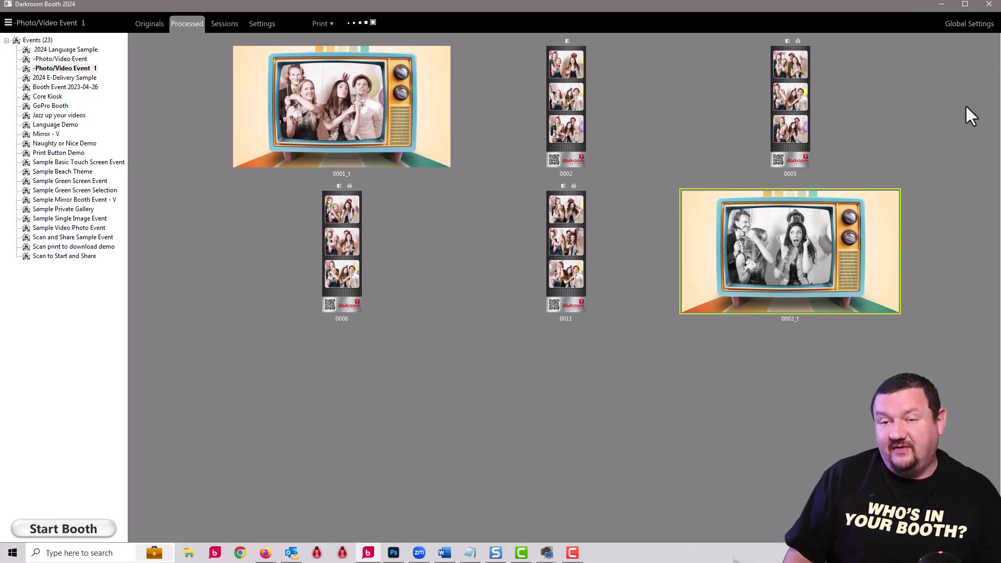
{"action": "right_click", "coordinate": [712, 201]}
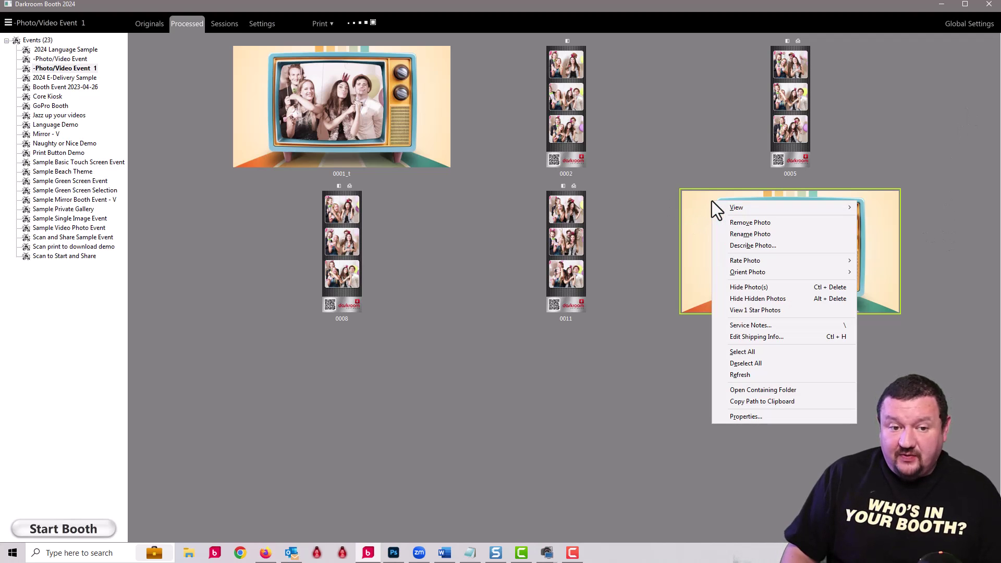
{"action": "left_click", "coordinate": [315, 25]}
{"action": "left_click", "coordinate": [316, 27]}
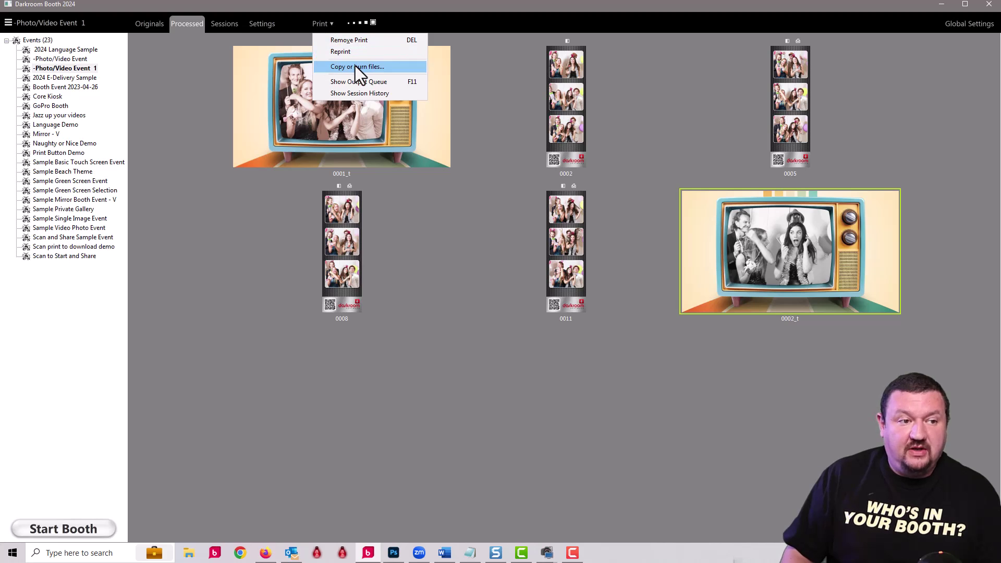
{"action": "left_click", "coordinate": [354, 66]}
- Copy the selected 0001_t and 0002_t images to the desktop via Print > Copy or burn files
{"action": "left_click", "coordinate": [280, 126]}
{"action": "left_click", "coordinate": [773, 258], "text": "ctrl"}
{"action": "left_click", "coordinate": [320, 24]}
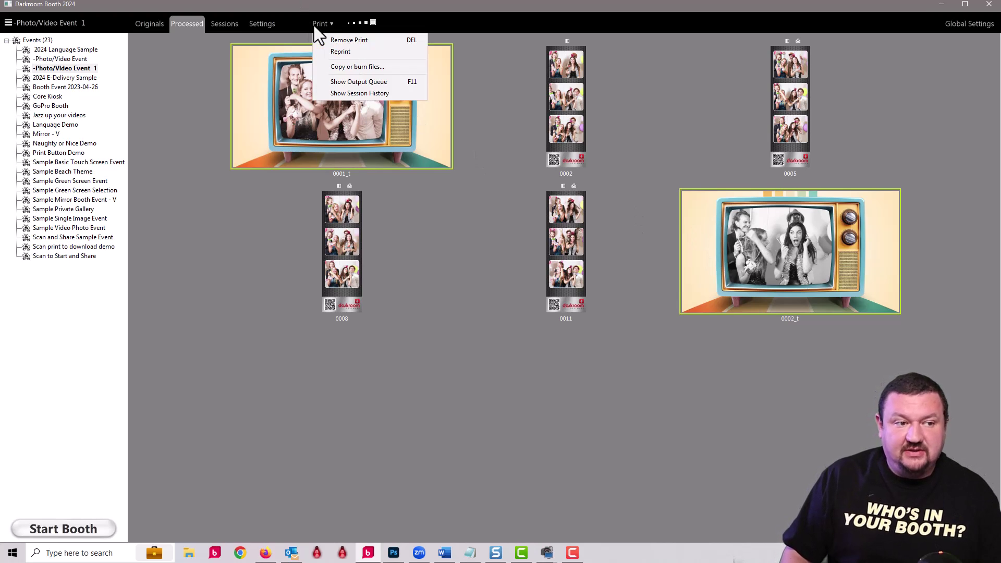
{"action": "left_click", "coordinate": [364, 67]}
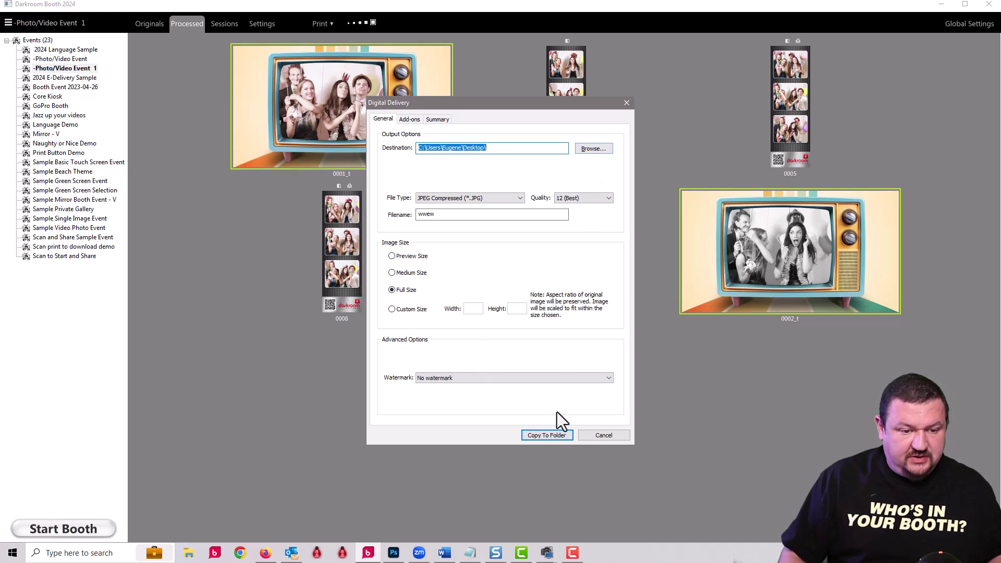
{"action": "left_click", "coordinate": [557, 437]}
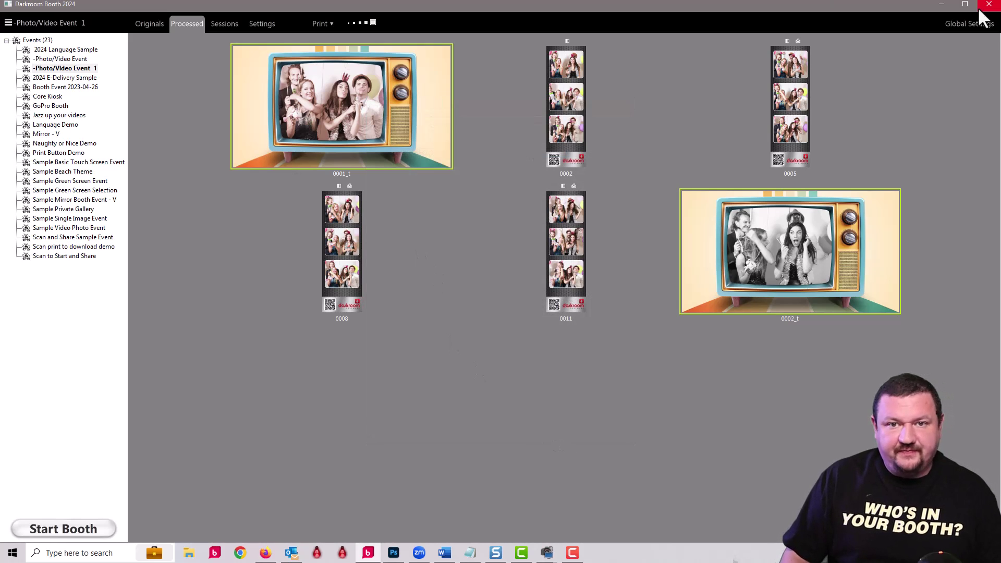
{"action": "left_click", "coordinate": [943, 5]}
{"action": "left_click_drag", "start_coordinate": [87, 140], "coordinate": [464, 77]}
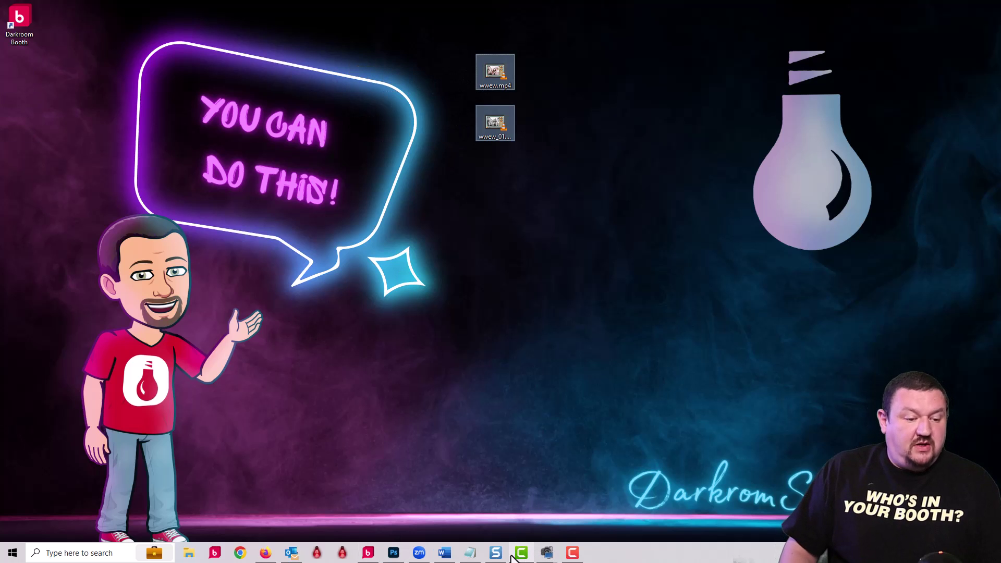
{"action": "left_click", "coordinate": [369, 553]}
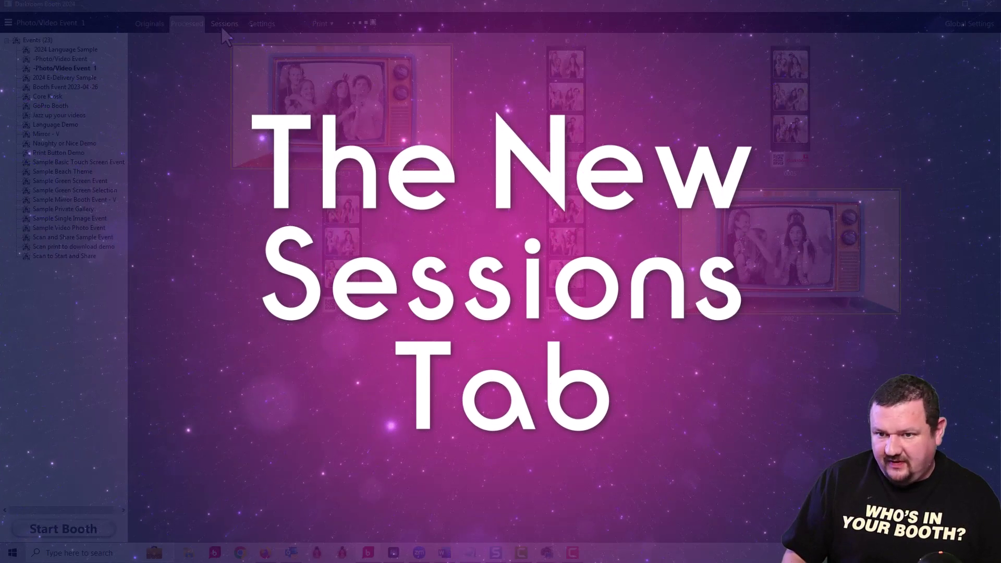
- Open Redo Output for the 11:05:29 and 11:07:04 Wednesday sessions and tick Email
{"action": "left_click", "coordinate": [223, 24]}
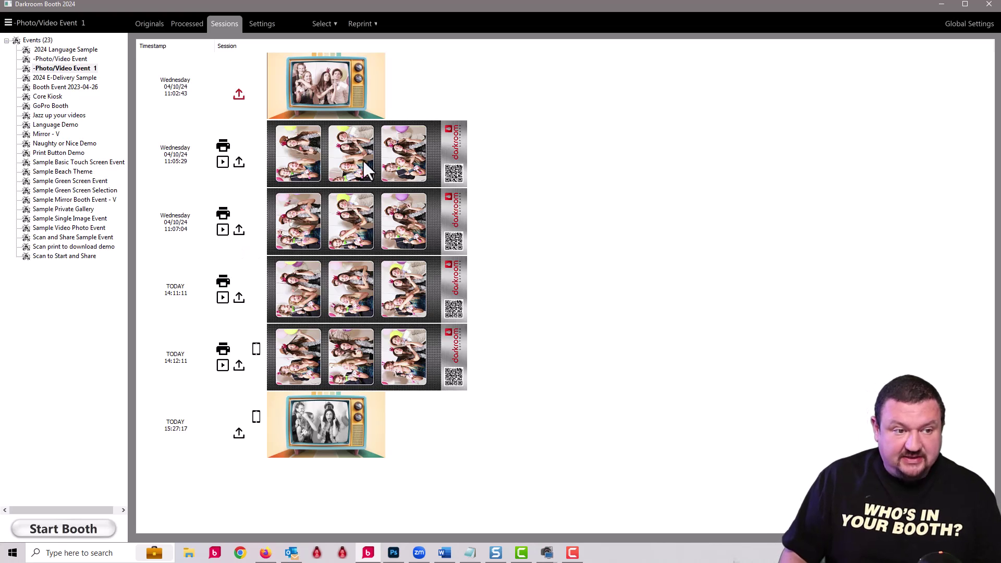
{"action": "left_click", "coordinate": [384, 148]}
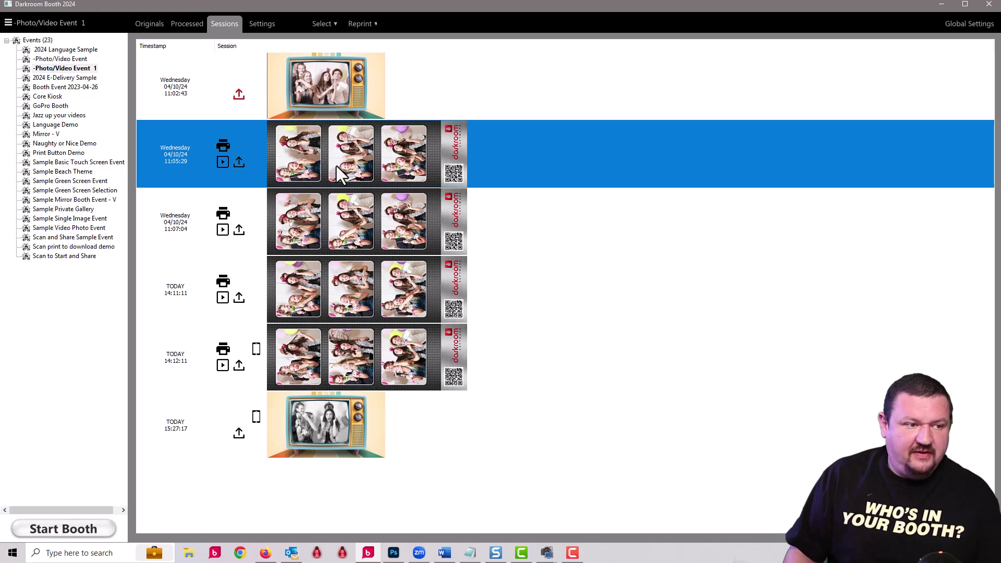
{"action": "left_click", "coordinate": [356, 218], "text": "ctrl"}
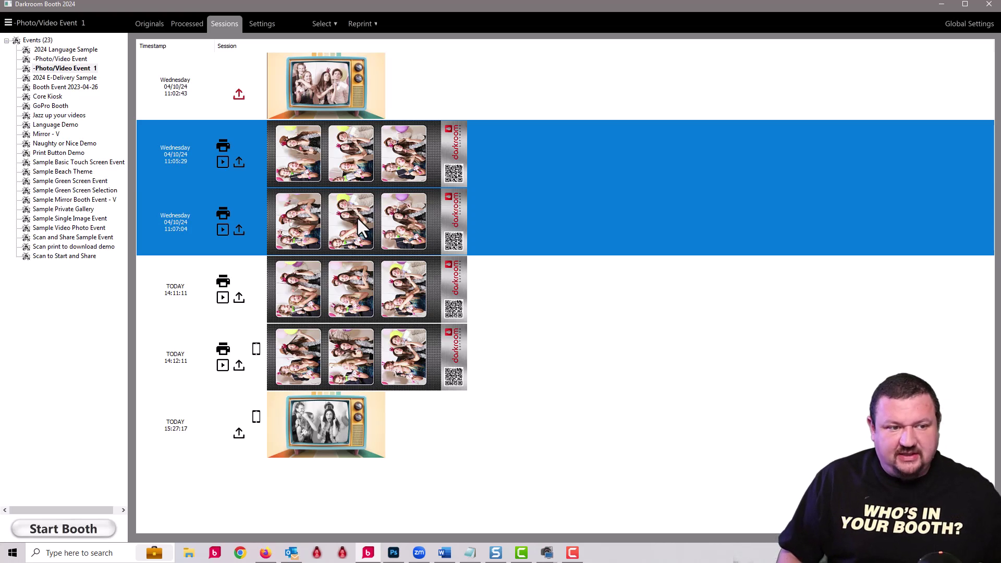
{"action": "right_click", "coordinate": [356, 218]}
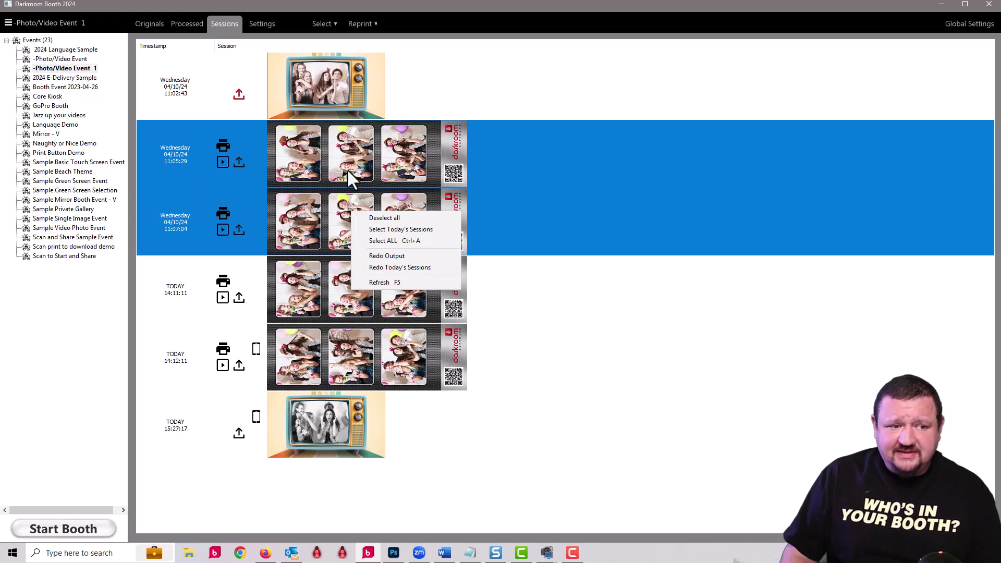
{"action": "left_click", "coordinate": [389, 256]}
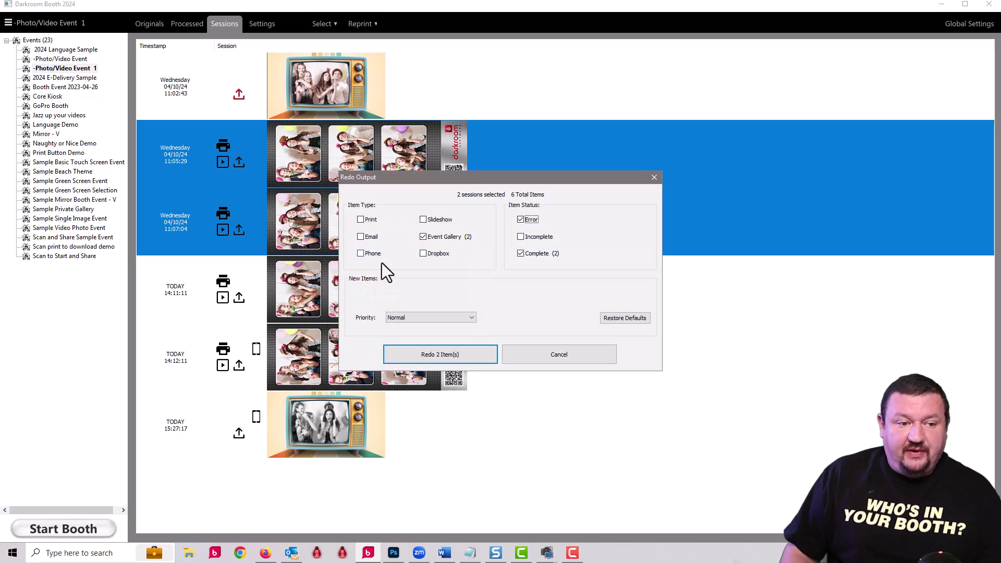
{"action": "left_click", "coordinate": [361, 238]}
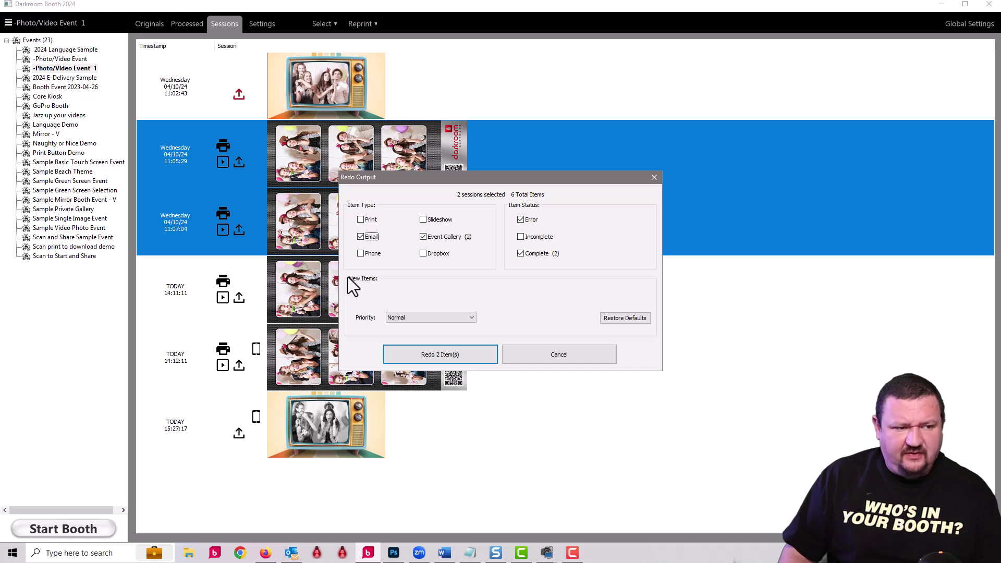
- Cancel that dialog and redo the Event Gallery and Phone outputs for the 14:12:11 session
{"action": "left_click", "coordinate": [568, 360]}
{"action": "left_click", "coordinate": [347, 367]}
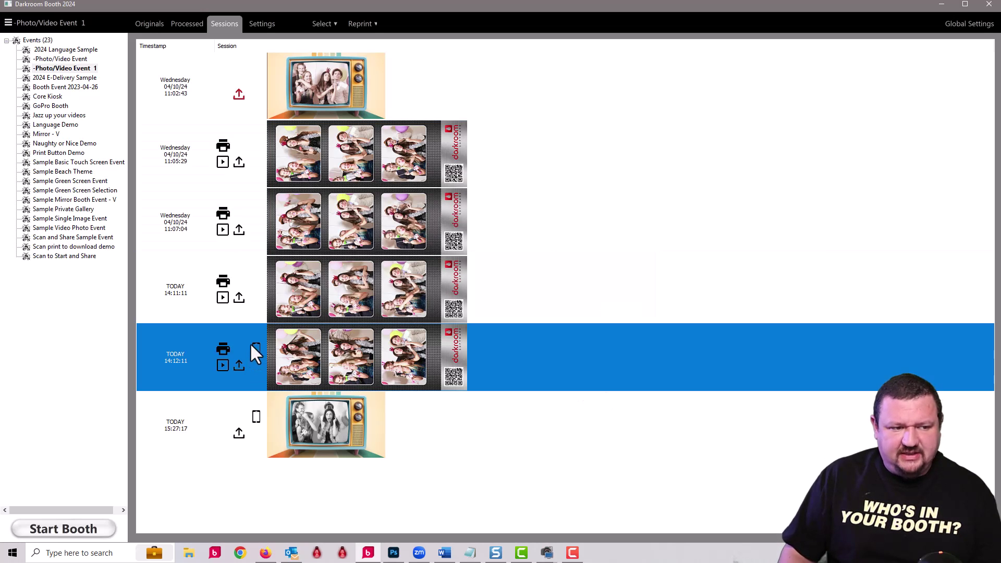
{"action": "right_click", "coordinate": [296, 344]}
{"action": "left_click", "coordinate": [328, 383]}
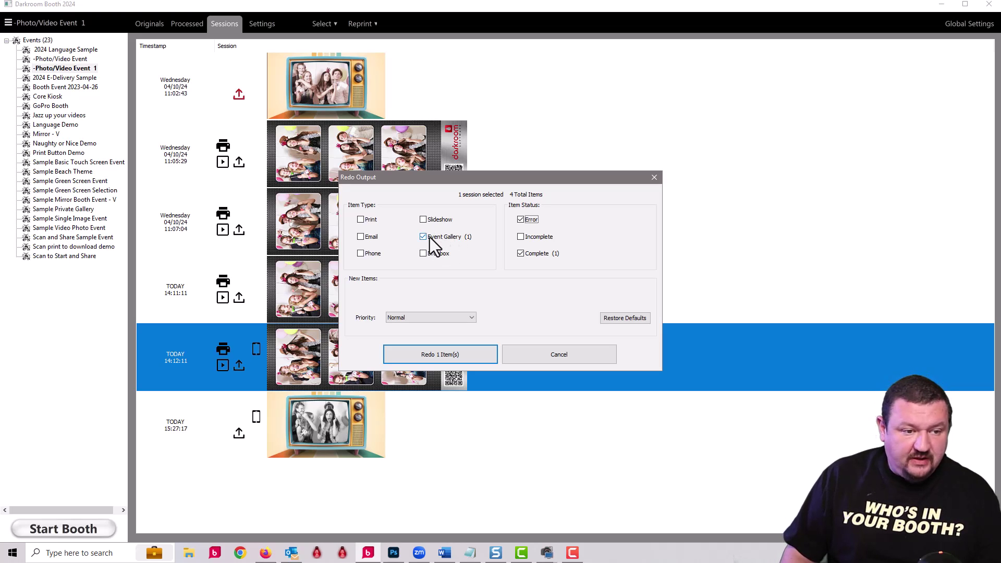
{"action": "left_click", "coordinate": [364, 254]}
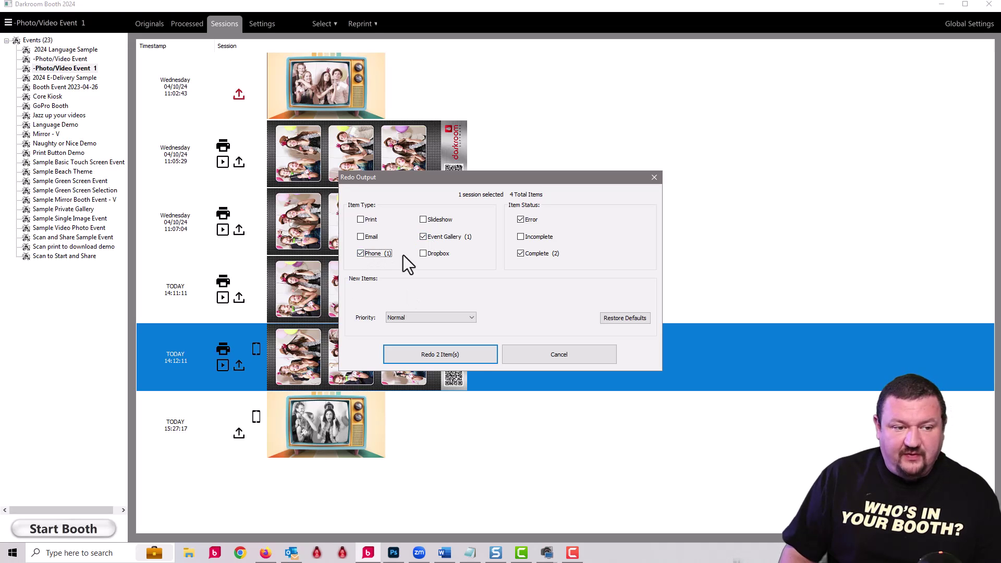
{"action": "left_click", "coordinate": [431, 355]}
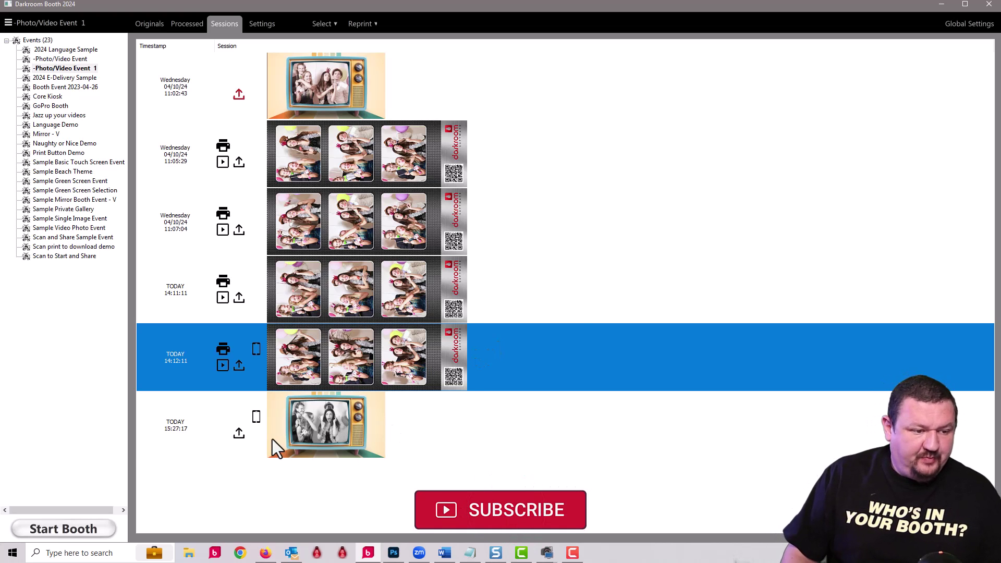
{"action": "left_click", "coordinate": [286, 405]}
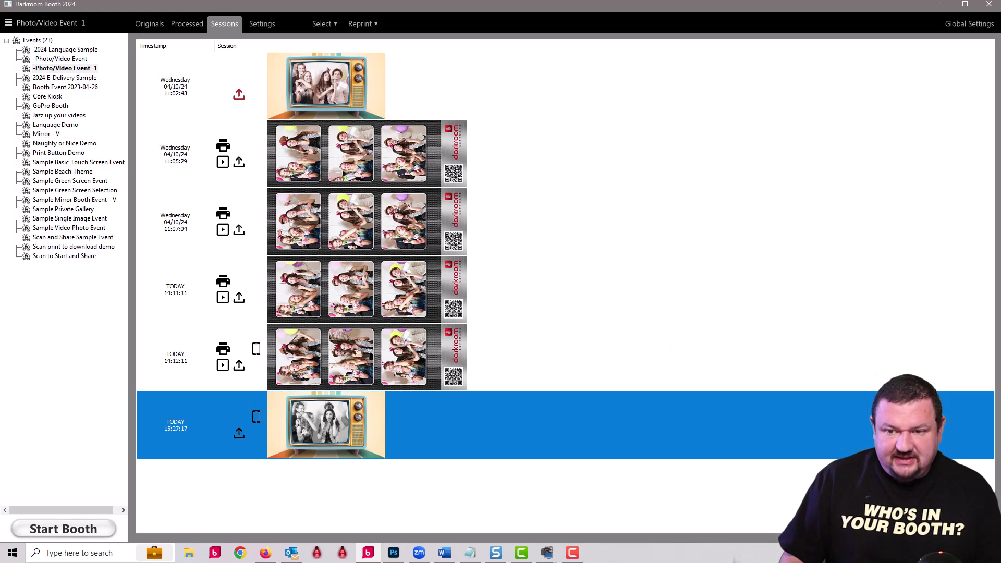
- Go to the event's Output settings page, where Photo to Phone is enabled
{"action": "left_click", "coordinate": [259, 29]}
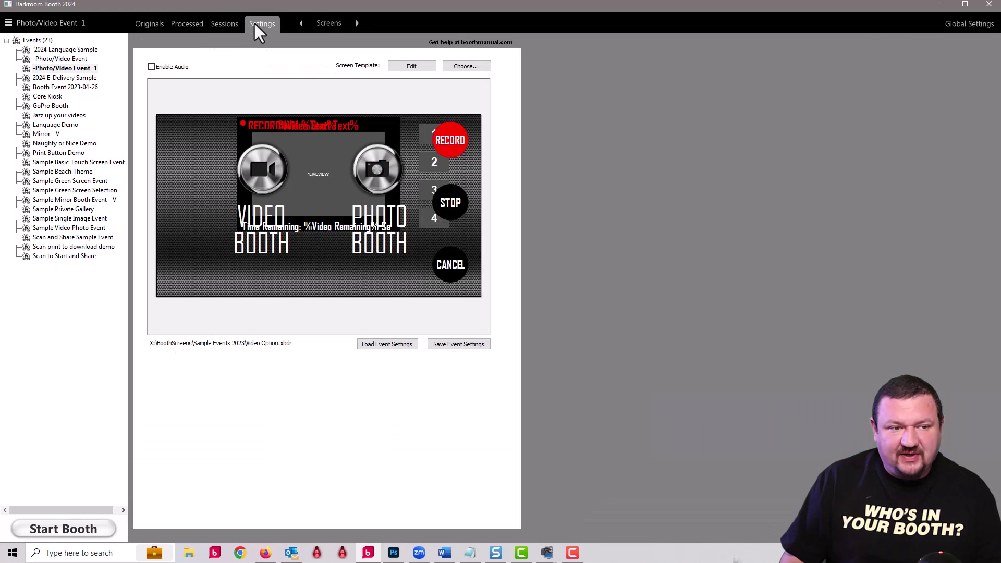
{"action": "left_click", "coordinate": [329, 29]}
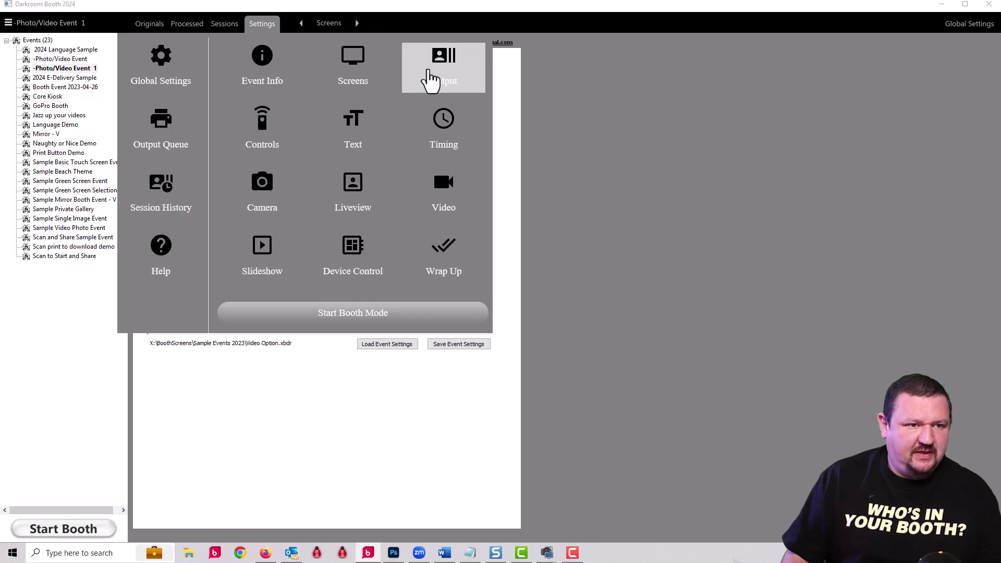
{"action": "left_click", "coordinate": [447, 80]}
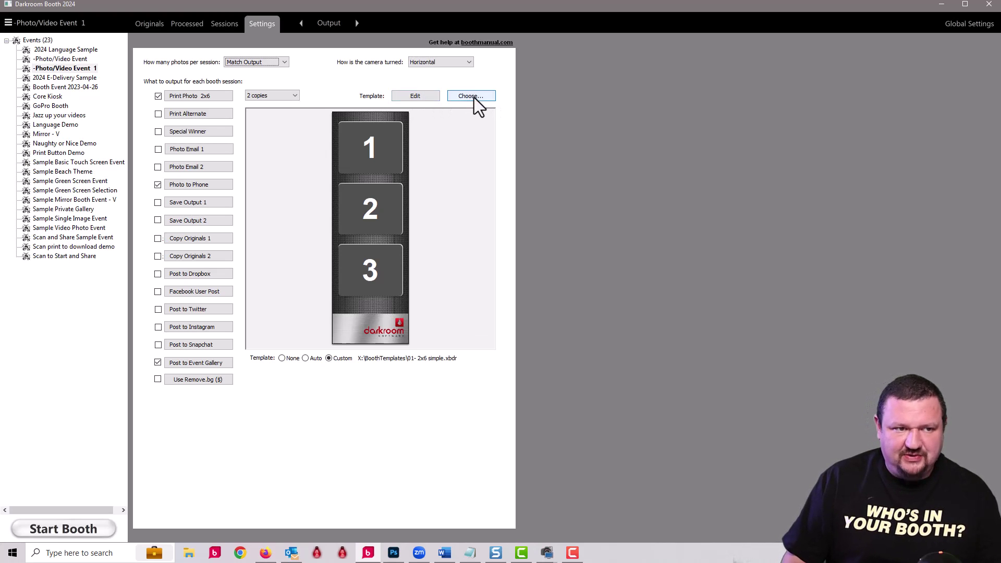
- Edit the print template, drag the photo composite, then exit without saving
{"action": "left_click", "coordinate": [422, 98]}
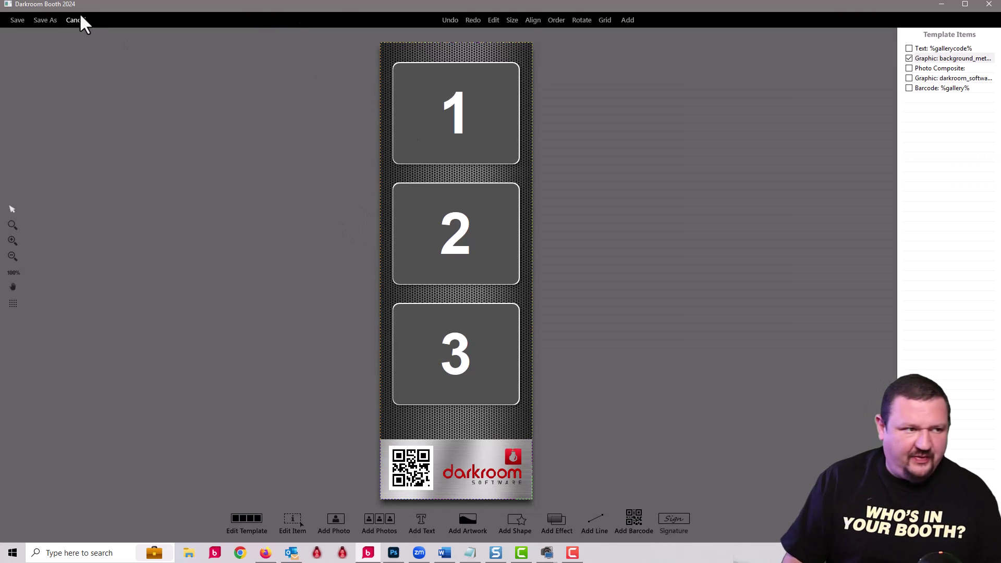
{"action": "left_click_drag", "start_coordinate": [501, 107], "coordinate": [626, 130]}
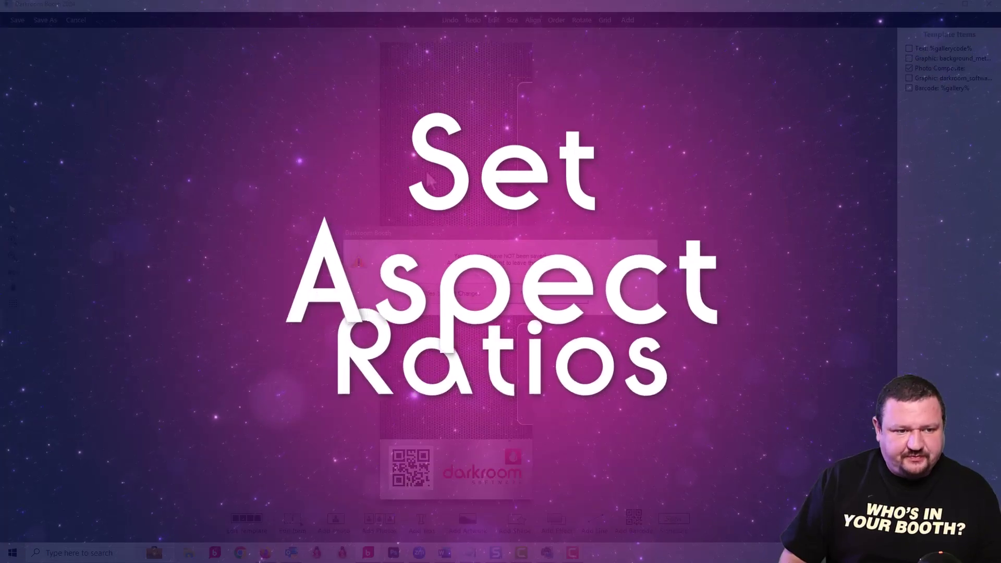
{"action": "left_click", "coordinate": [76, 20]}
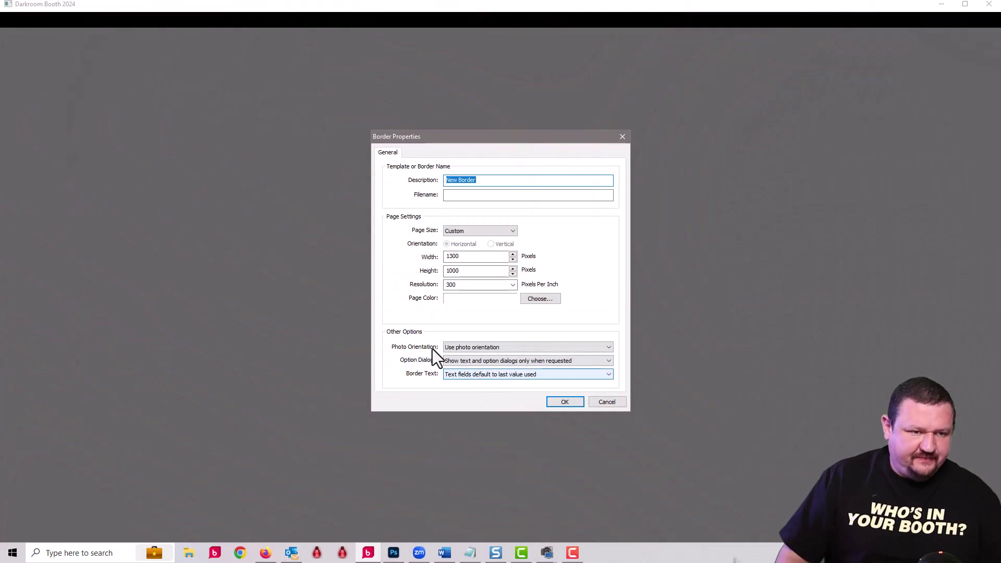
- Name the new 1300 × 1000 template 'demo' in Border Properties and confirm
{"action": "type", "text": "demo"}
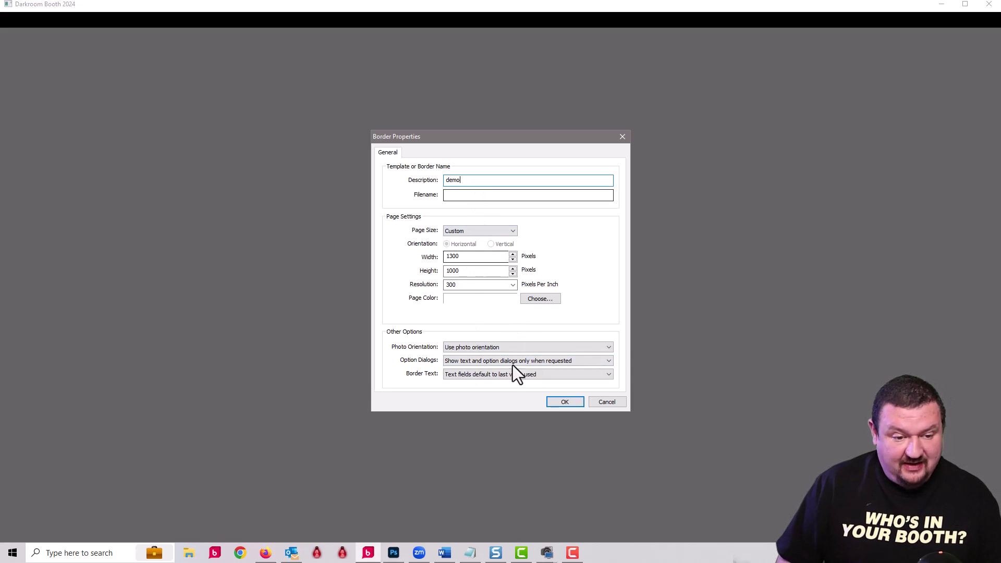
{"action": "left_click", "coordinate": [562, 402]}
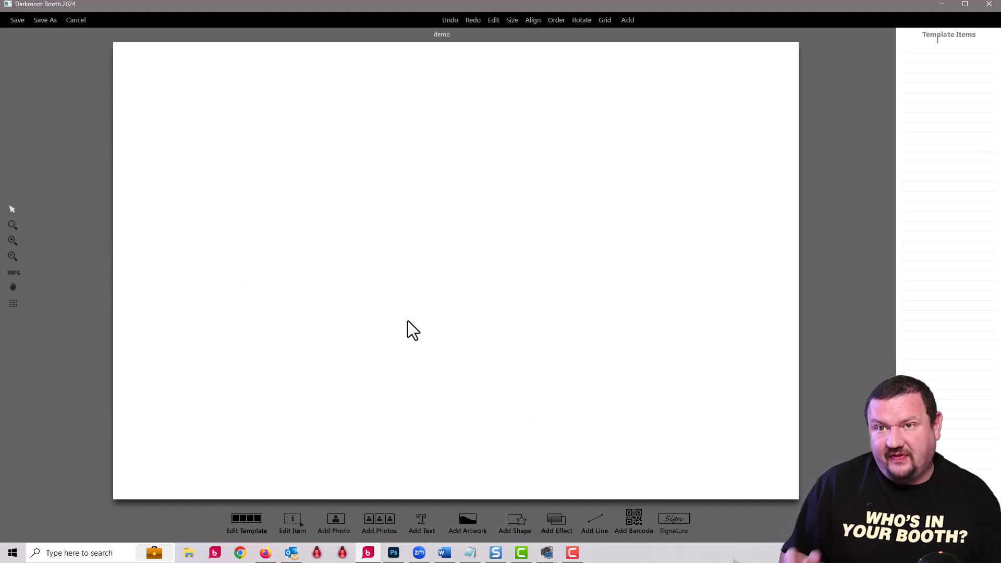
- Fill the demo canvas with the orange background from Libraries > Media Library > Backgrounds
{"action": "left_click", "coordinate": [475, 521]}
{"action": "left_click", "coordinate": [581, 169]}
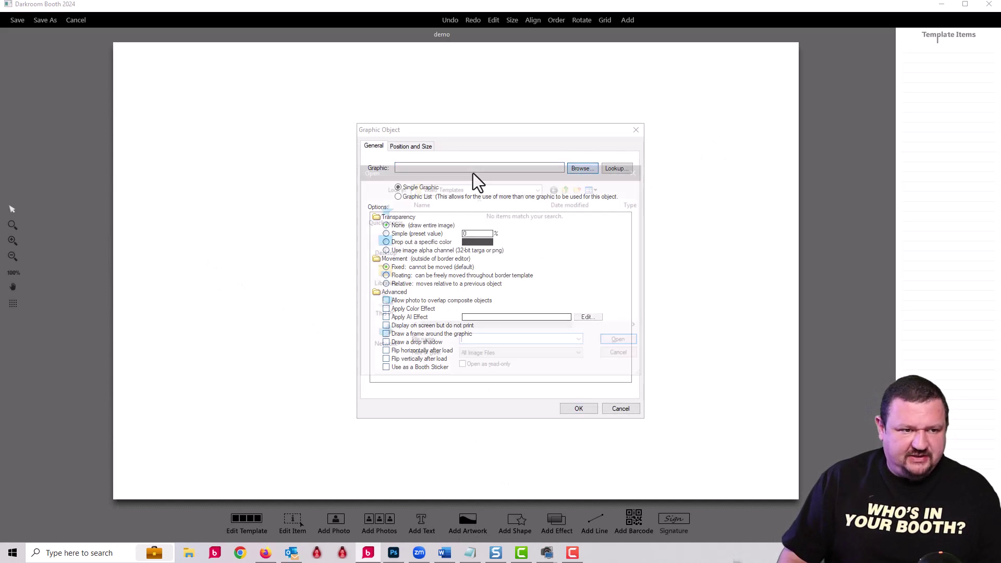
{"action": "left_click", "coordinate": [383, 249]}
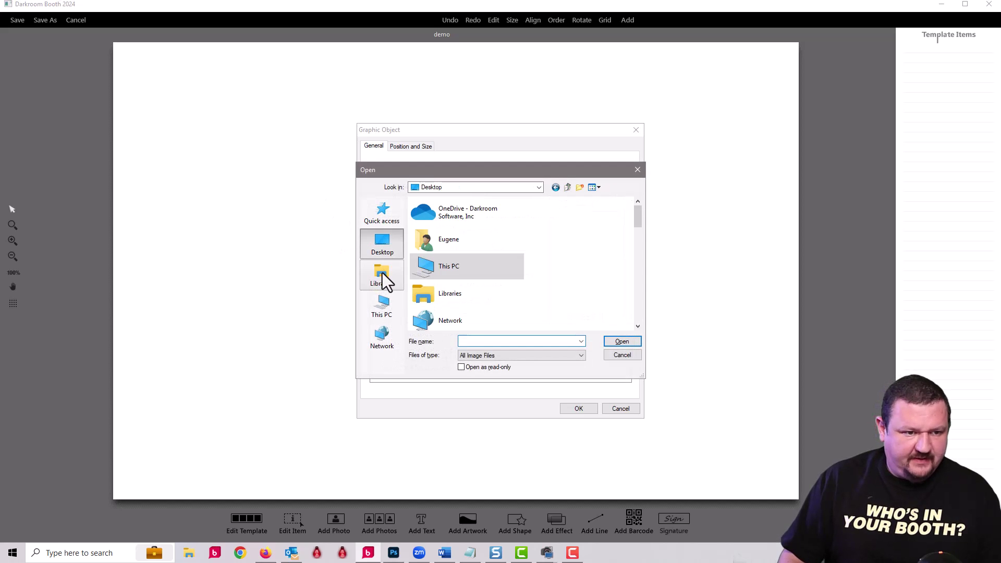
{"action": "left_click", "coordinate": [383, 273]}
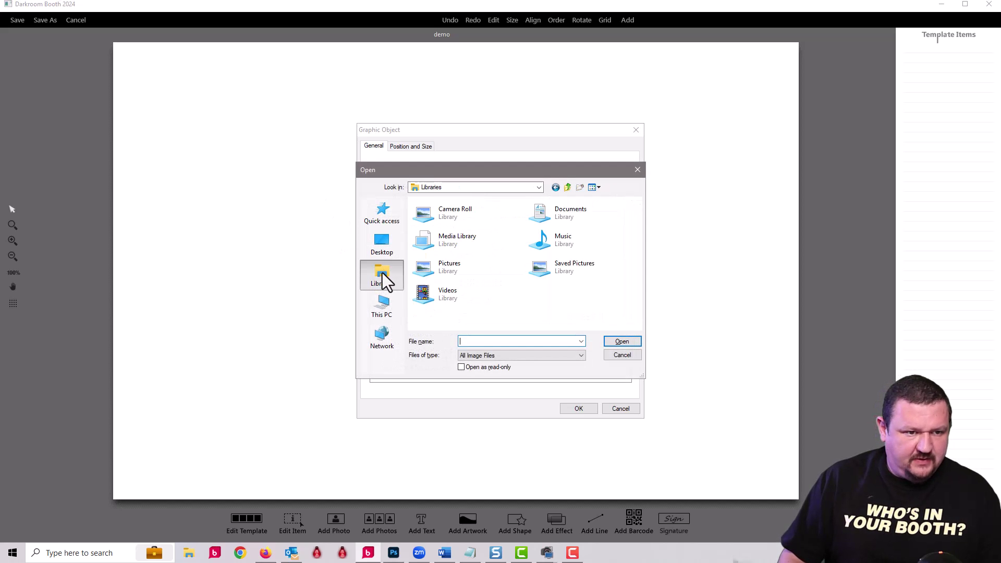
{"action": "double_click", "coordinate": [446, 242]}
{"action": "double_click", "coordinate": [432, 224]}
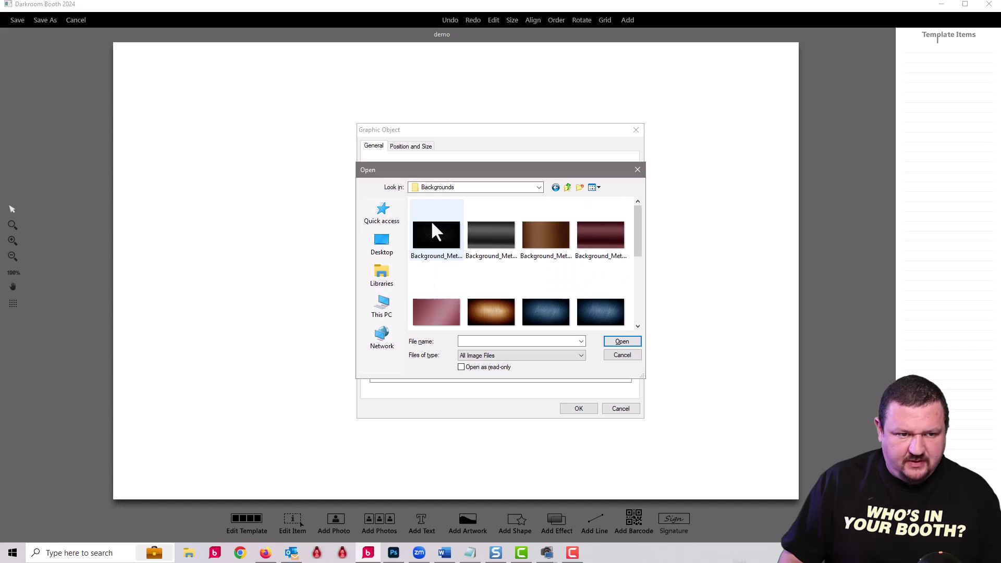
{"action": "left_click", "coordinate": [475, 307]}
{"action": "left_click", "coordinate": [626, 340]}
{"action": "left_click", "coordinate": [579, 409]}
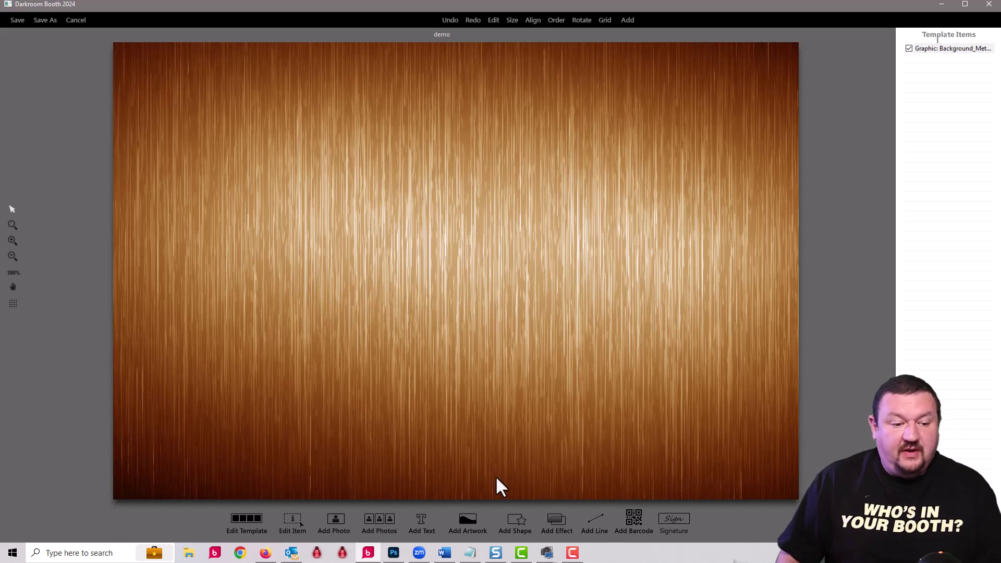
- Add a Photo1 placeholder using the SD 4:3 aspect-ratio preset
{"action": "left_click", "coordinate": [336, 522]}
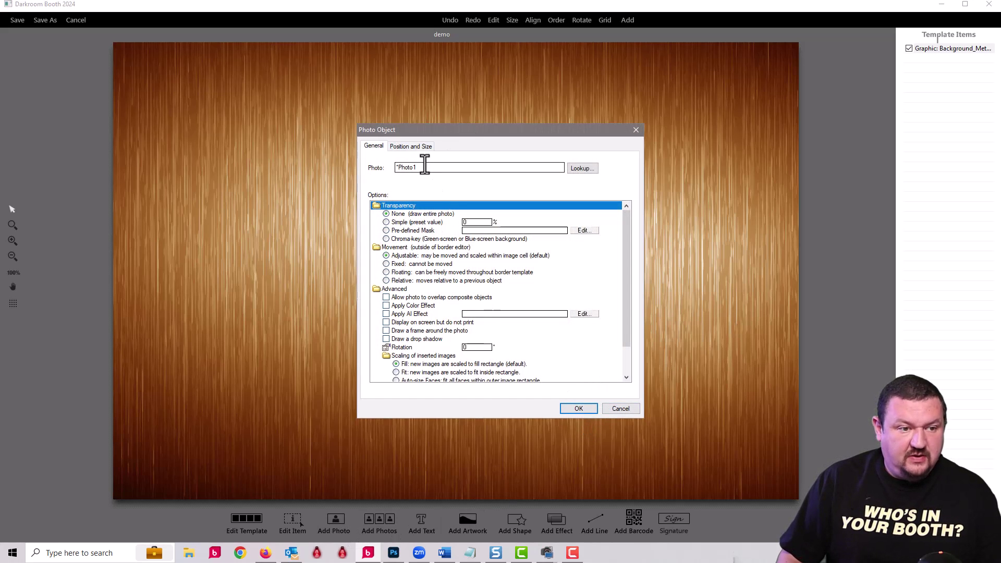
{"action": "left_click", "coordinate": [413, 147]}
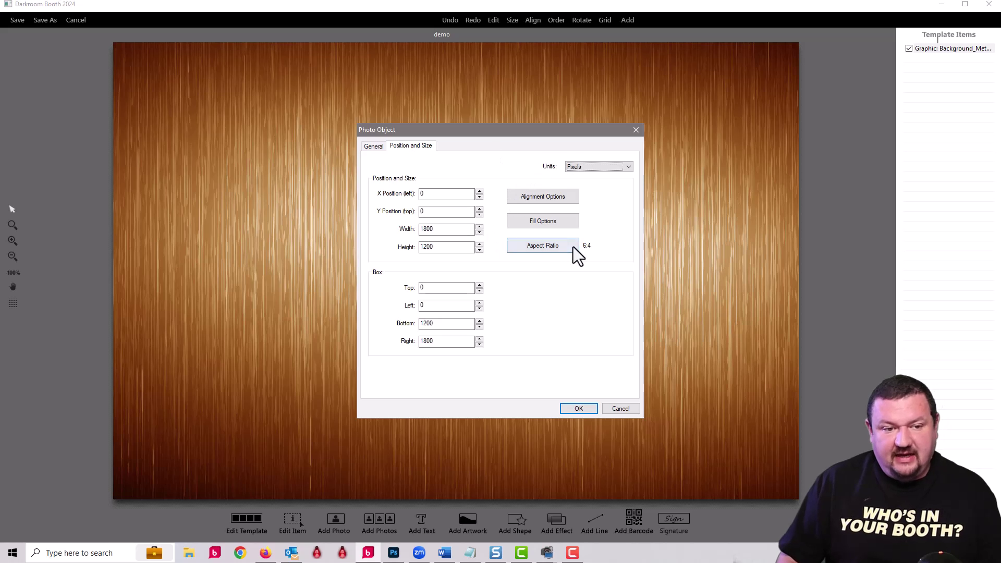
{"action": "left_click", "coordinate": [547, 247]}
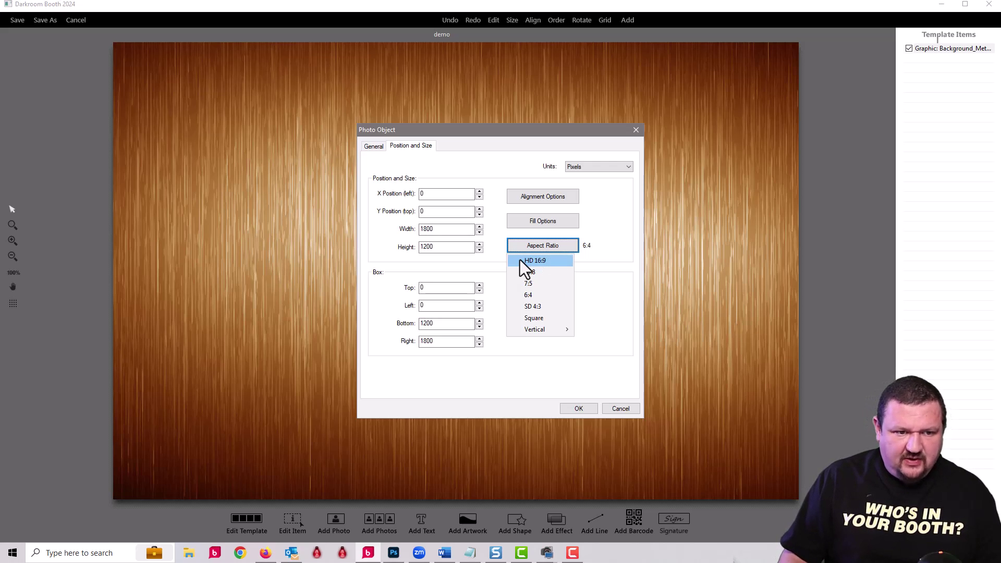
{"action": "left_click", "coordinate": [530, 309]}
{"action": "left_click", "coordinate": [579, 408]}
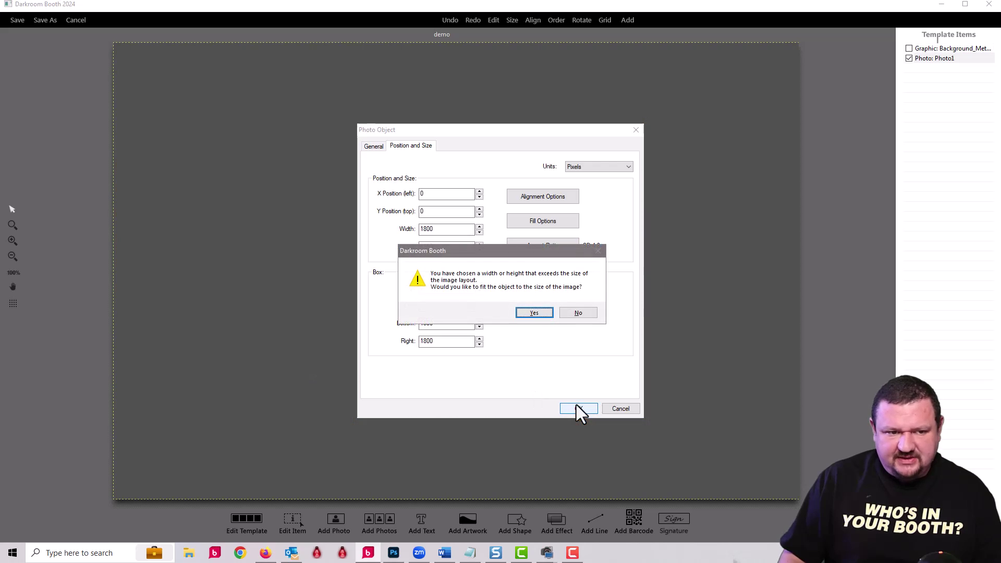
- Keep Photo1's size without fitting, shift it on the canvas, then exit discarding changes
{"action": "left_click", "coordinate": [574, 315]}
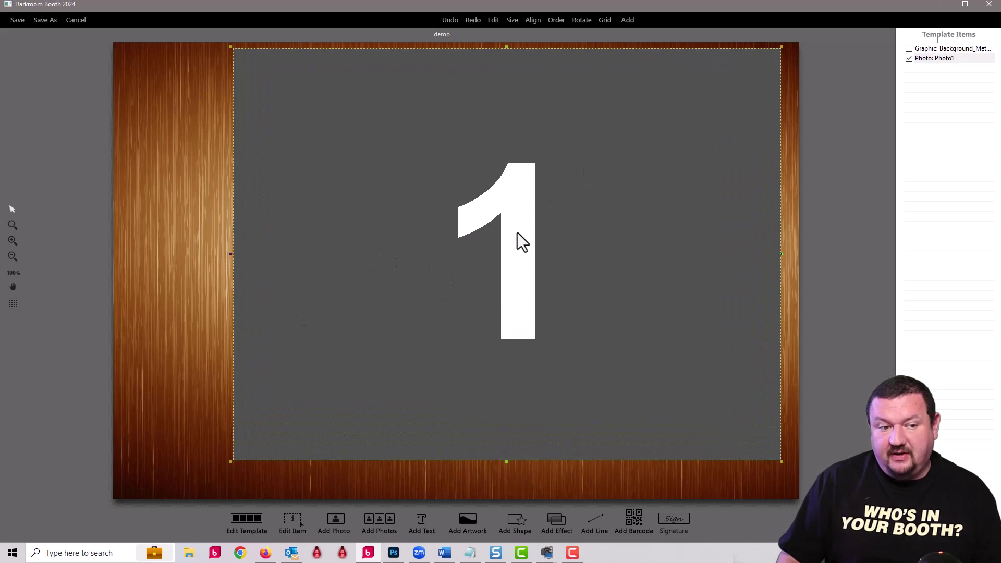
{"action": "left_click_drag", "start_coordinate": [522, 228], "coordinate": [476, 219]}
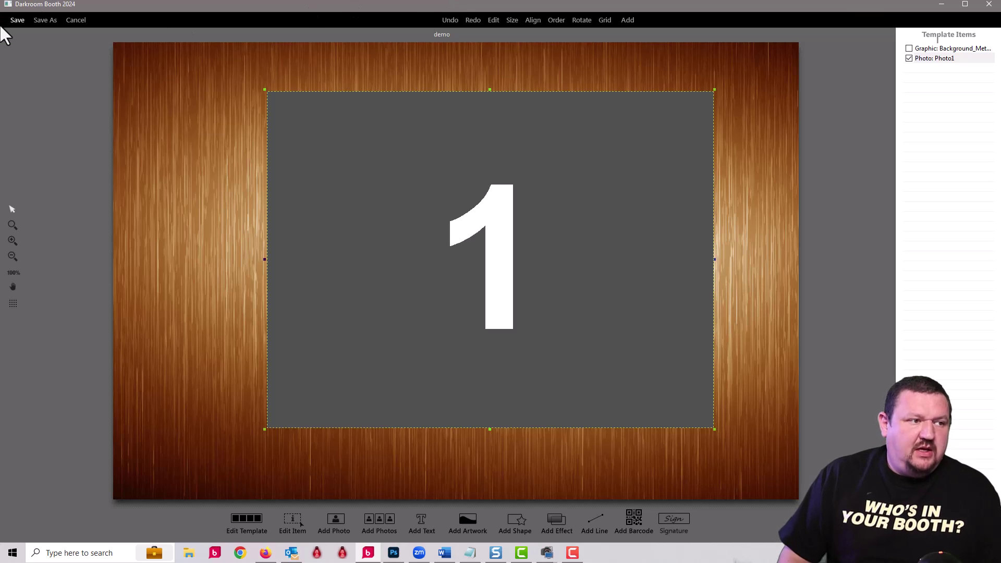
{"action": "left_click", "coordinate": [75, 21]}
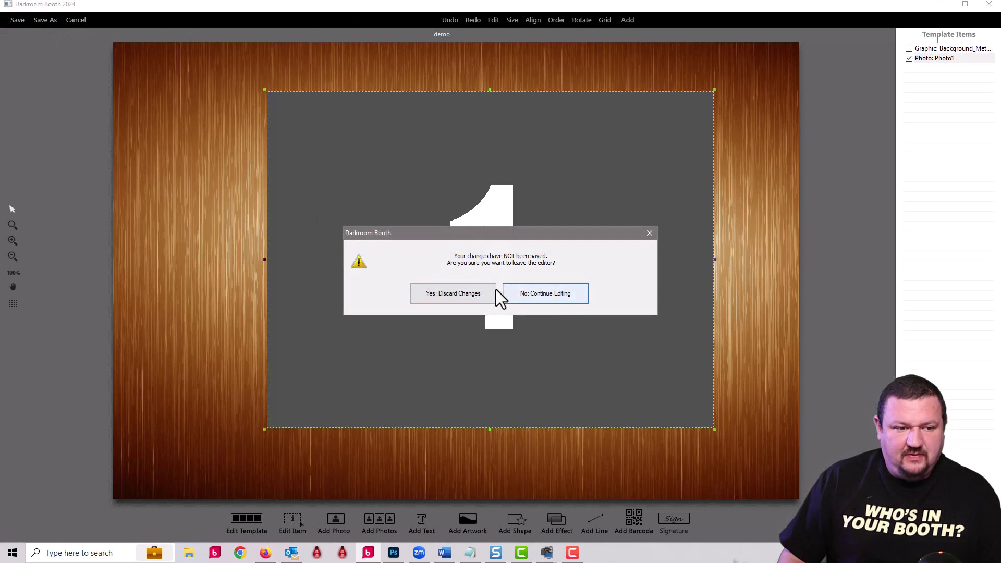
{"action": "left_click", "coordinate": [461, 295]}
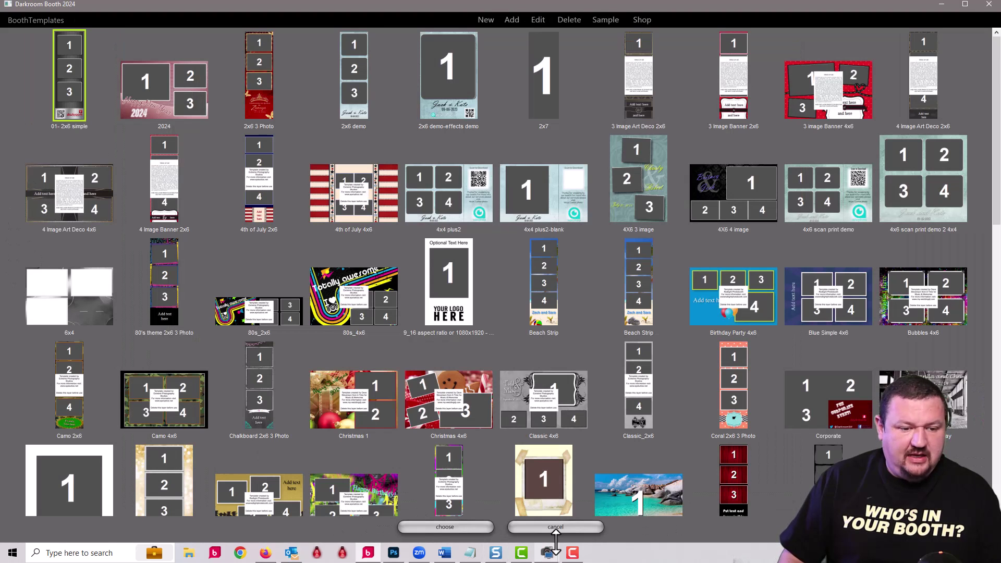
- Skip the template chooser and start a new horizontal 1920 x 1080 screen template from Screens settings
{"action": "left_click", "coordinate": [556, 528]}
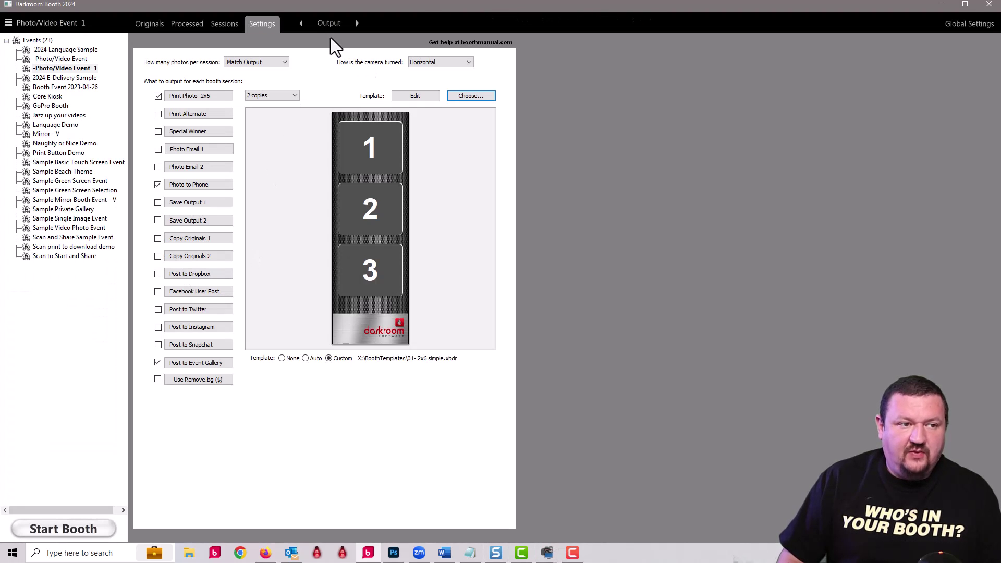
{"action": "left_click", "coordinate": [334, 24]}
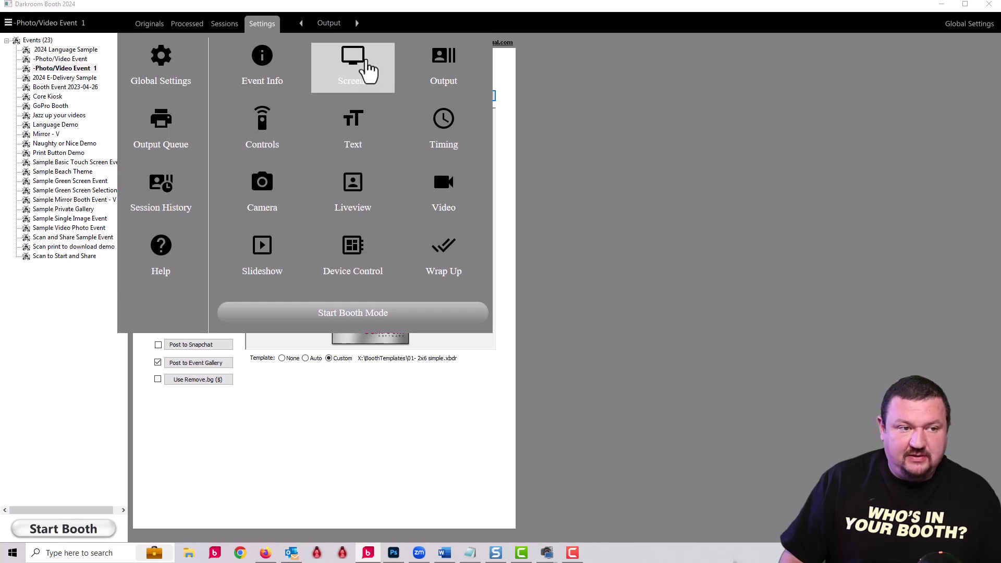
{"action": "left_click", "coordinate": [362, 68]}
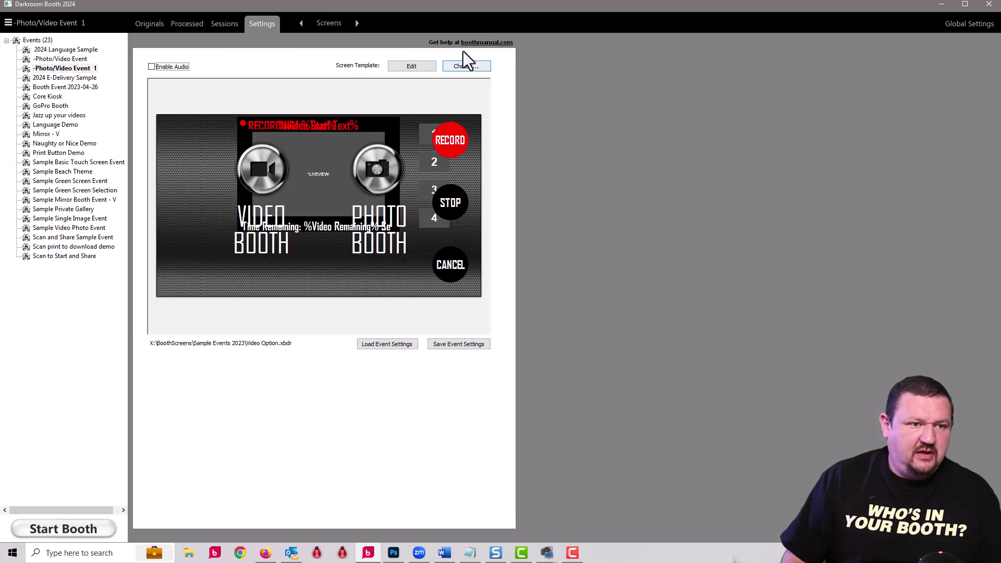
{"action": "left_click", "coordinate": [480, 67]}
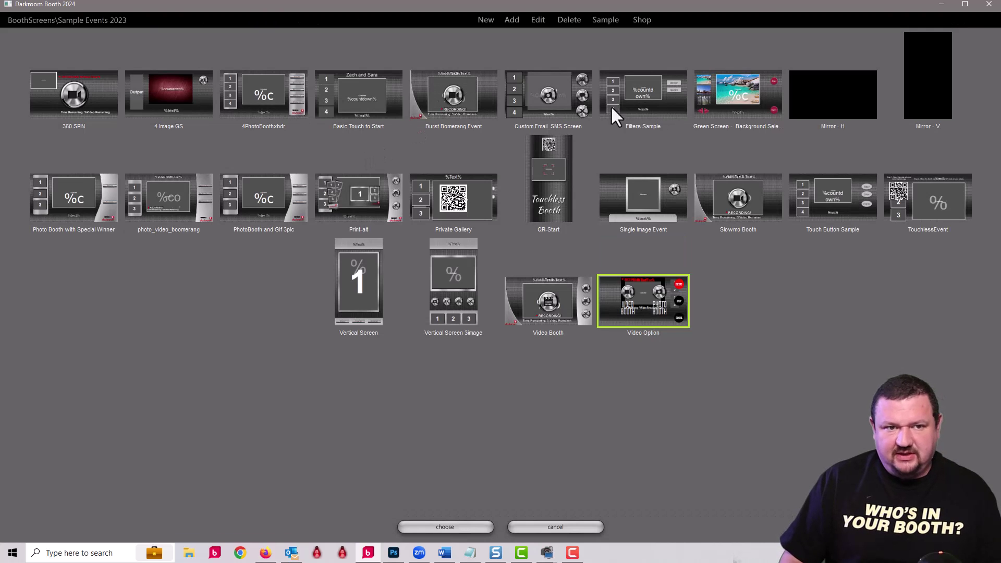
{"action": "left_click", "coordinate": [475, 20]}
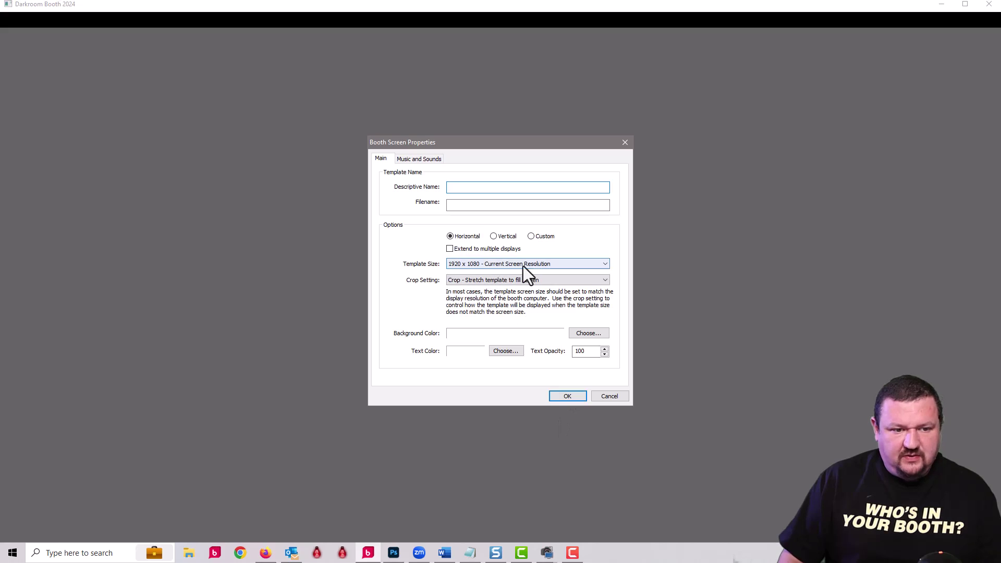
- Accept the blank screen, then add a 1280 x 960 SD 4:3 LIVEVIEW box placed right of centre
{"action": "left_click", "coordinate": [567, 396]}
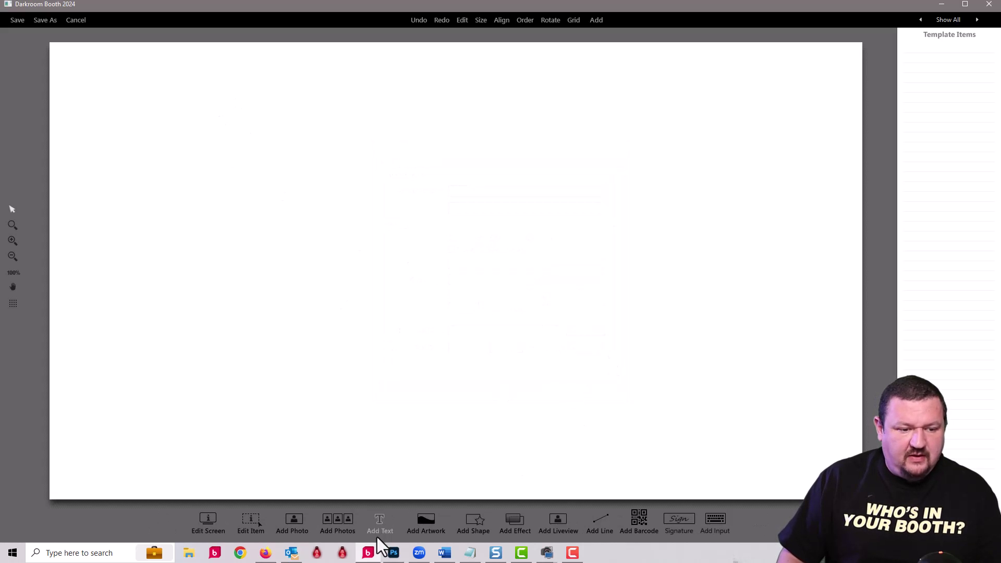
{"action": "left_click", "coordinate": [559, 520]}
{"action": "left_click", "coordinate": [394, 147]}
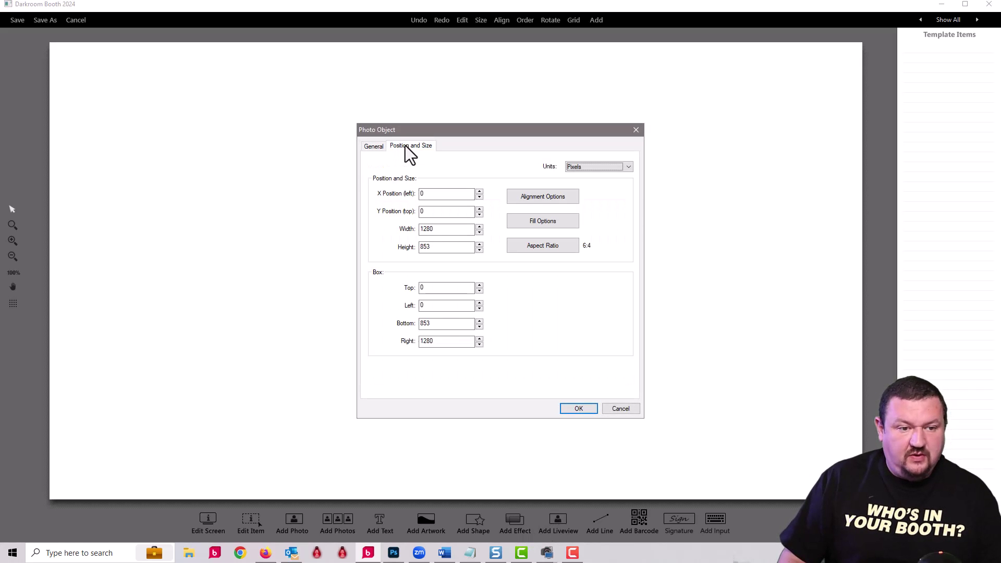
{"action": "left_click", "coordinate": [548, 245]}
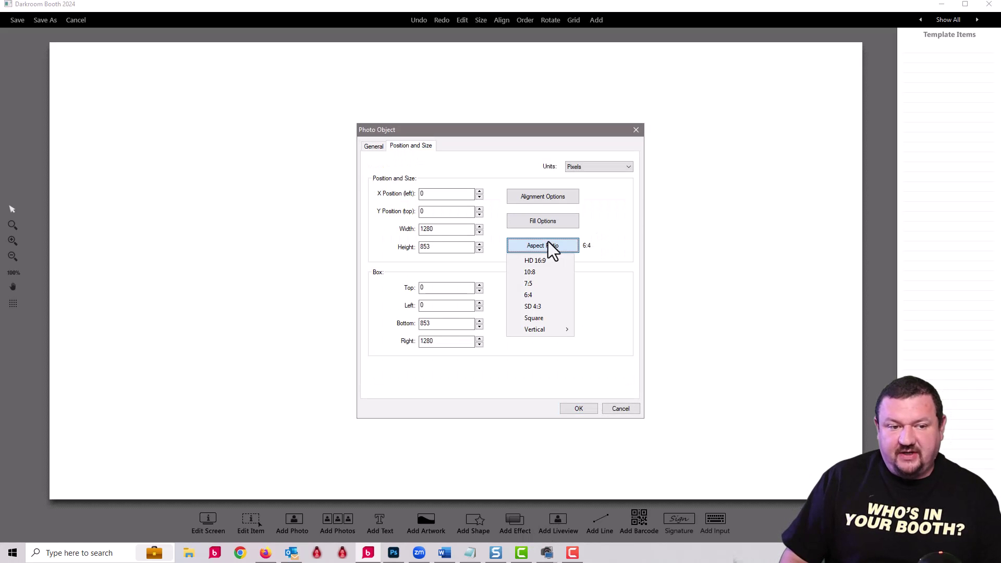
{"action": "left_click", "coordinate": [532, 307]}
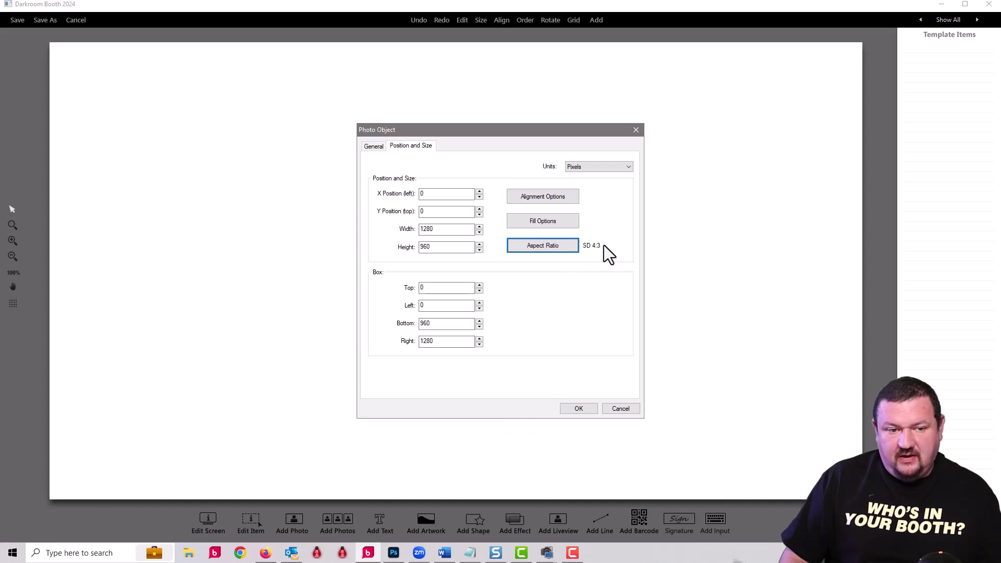
{"action": "left_click", "coordinate": [577, 409]}
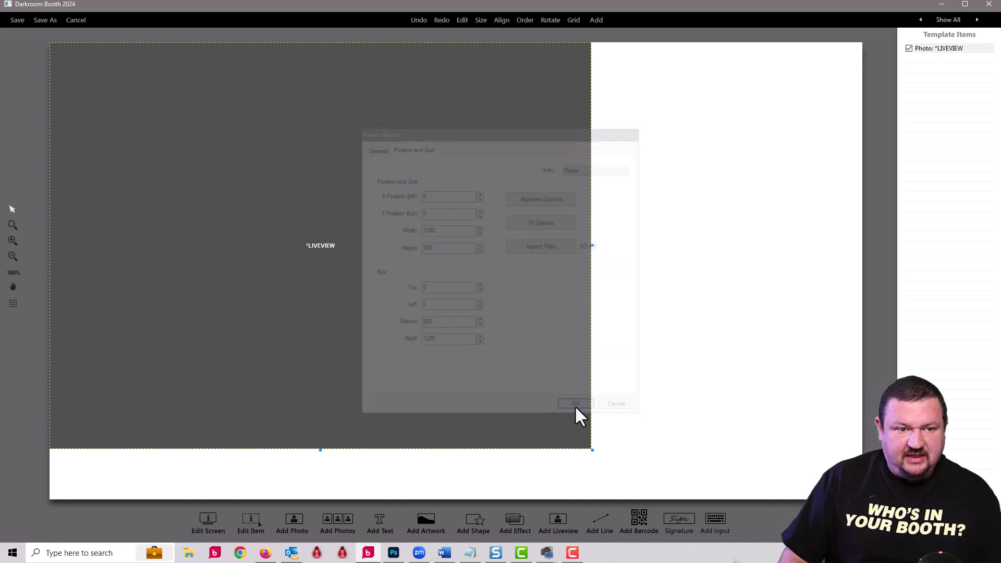
{"action": "left_click_drag", "start_coordinate": [319, 233], "coordinate": [526, 248]}
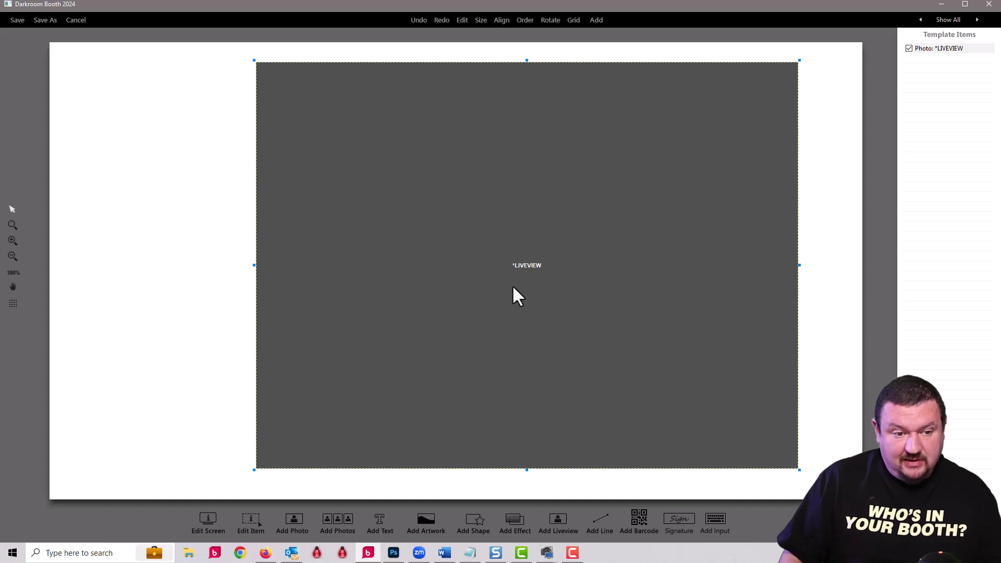
- Change the LIVEVIEW box's aspect ratio preset to 6:4
{"action": "double_click", "coordinate": [529, 265]}
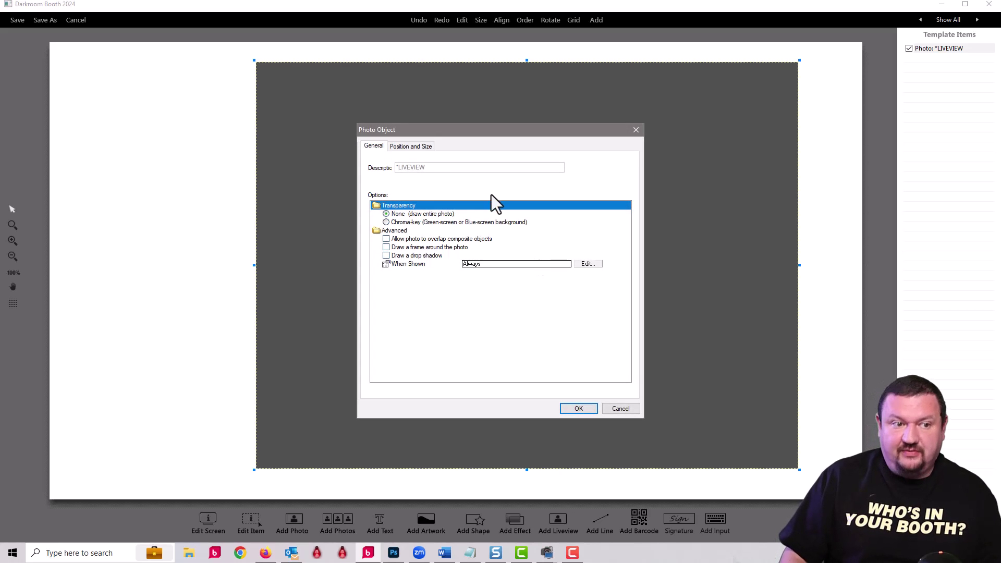
{"action": "left_click", "coordinate": [418, 147]}
{"action": "left_click", "coordinate": [537, 248]}
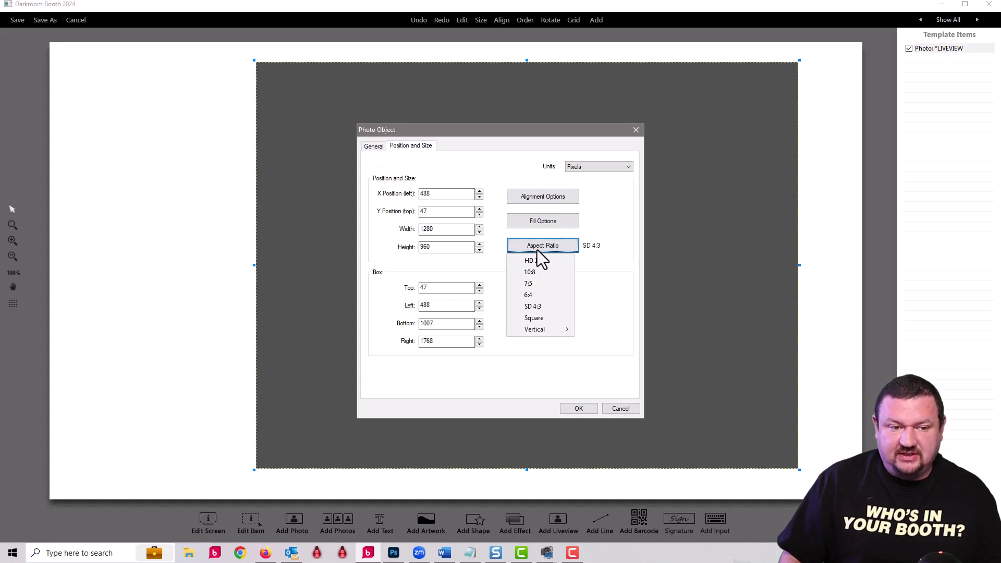
{"action": "left_click", "coordinate": [530, 295]}
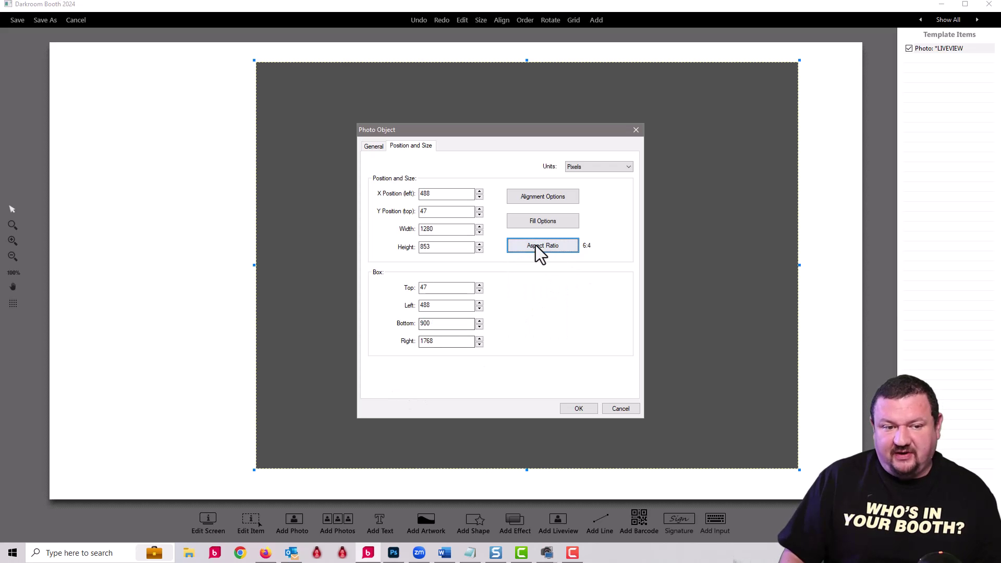
{"action": "left_click", "coordinate": [579, 409]}
- Switch the LIVEVIEW box to vertical 4:6, keep it despite the oversize warning, and move it right
{"action": "double_click", "coordinate": [530, 289]}
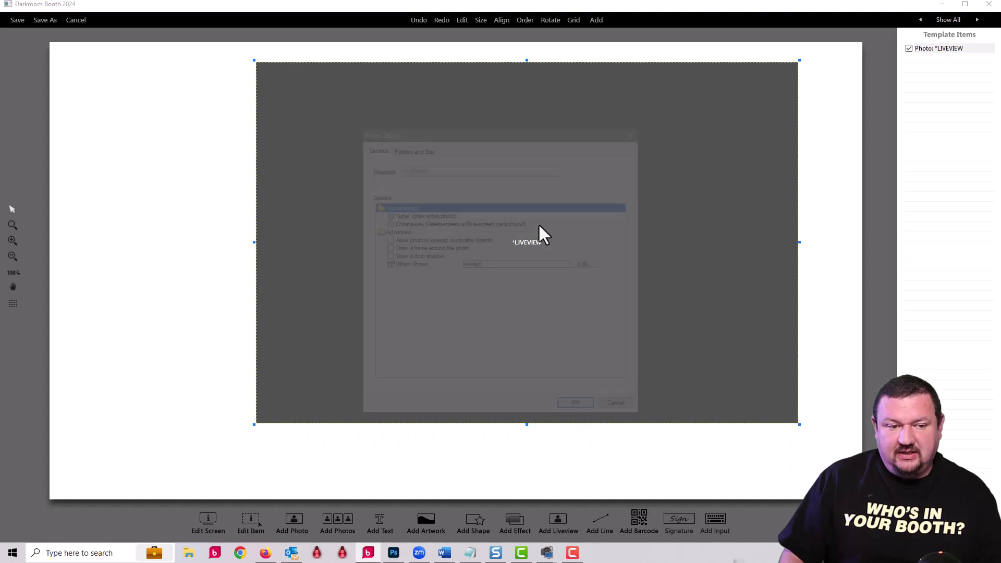
{"action": "left_click", "coordinate": [423, 148]}
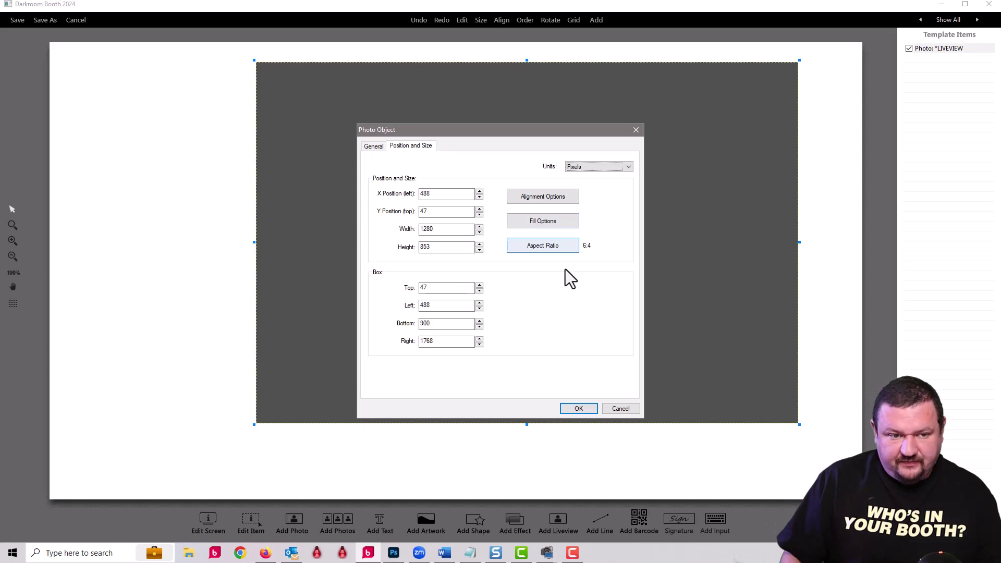
{"action": "left_click", "coordinate": [556, 246]}
{"action": "mouse_move", "coordinate": [553, 333]}
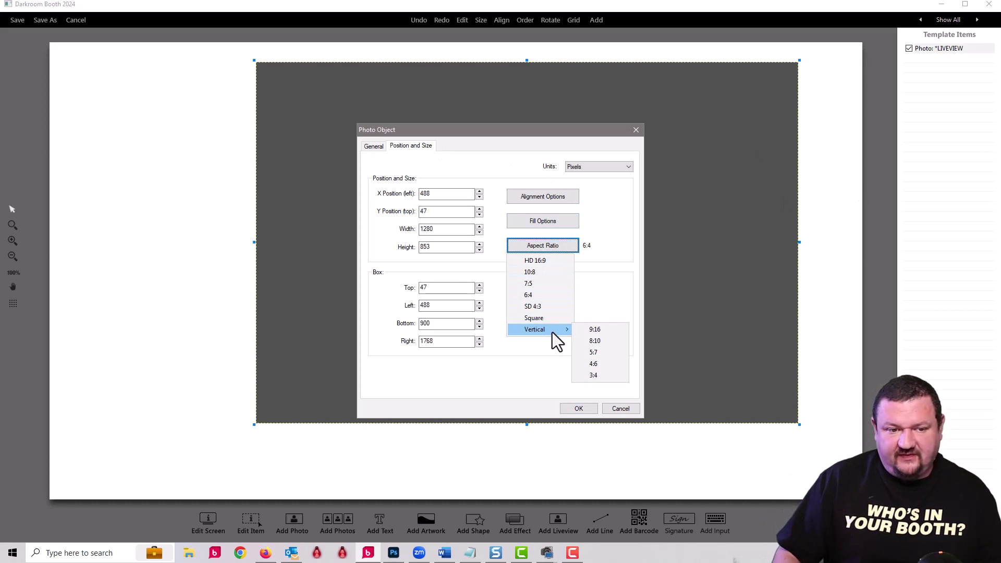
{"action": "left_click", "coordinate": [605, 365]}
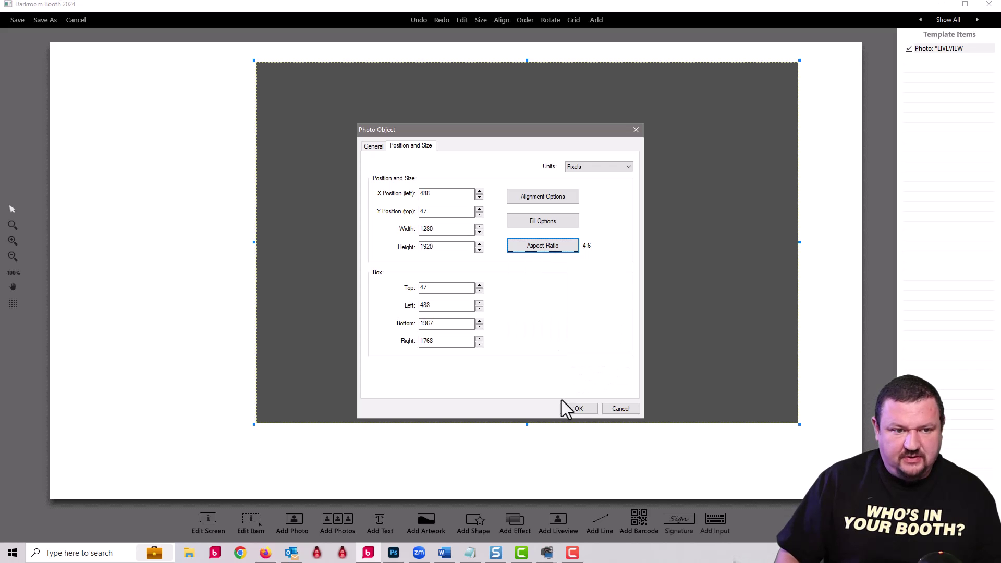
{"action": "left_click", "coordinate": [574, 412]}
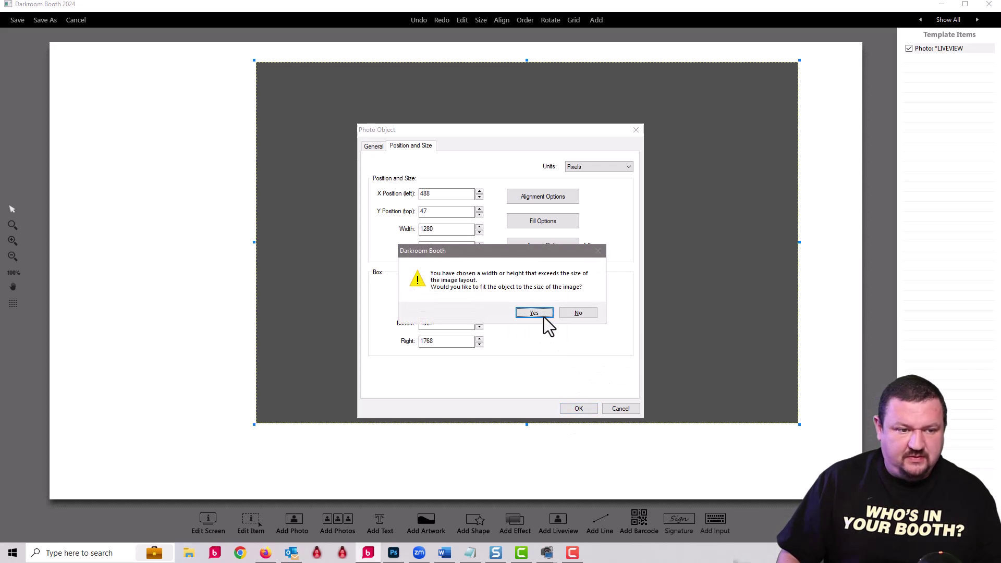
{"action": "left_click", "coordinate": [575, 316]}
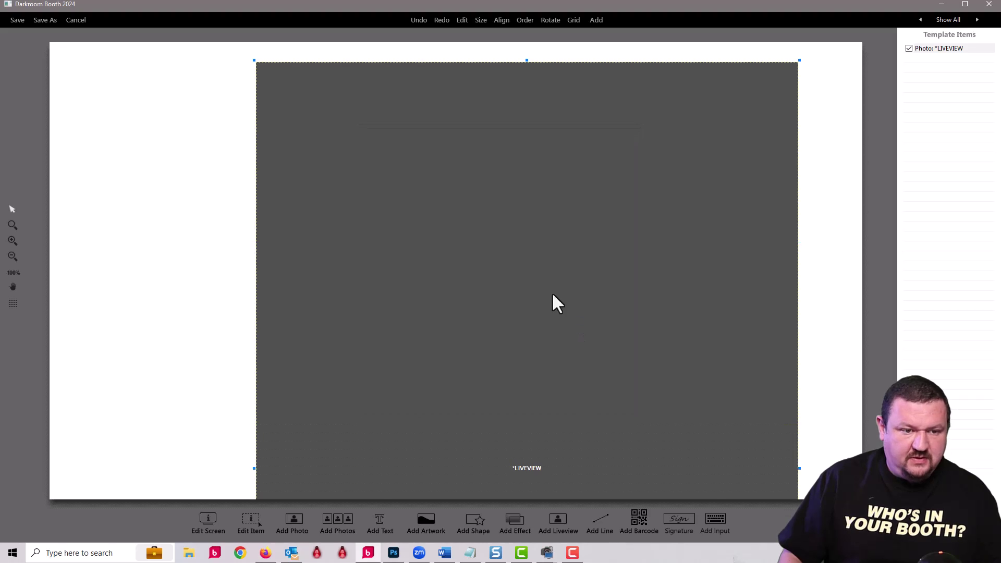
{"action": "left_click_drag", "start_coordinate": [521, 210], "coordinate": [568, 179]}
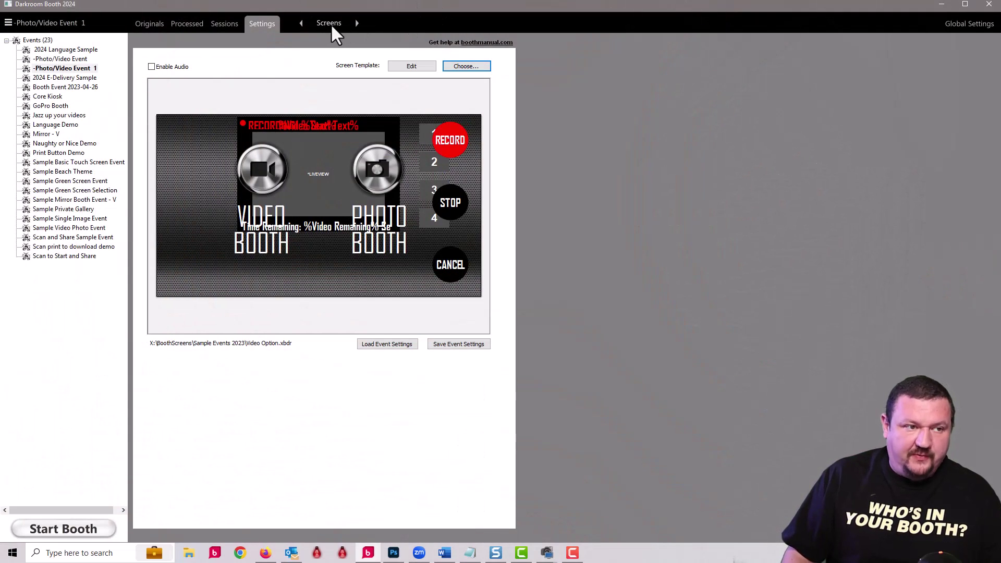
- Review the email and online accounts in Global Settings, then return to the event's settings grid
{"action": "left_click", "coordinate": [966, 23]}
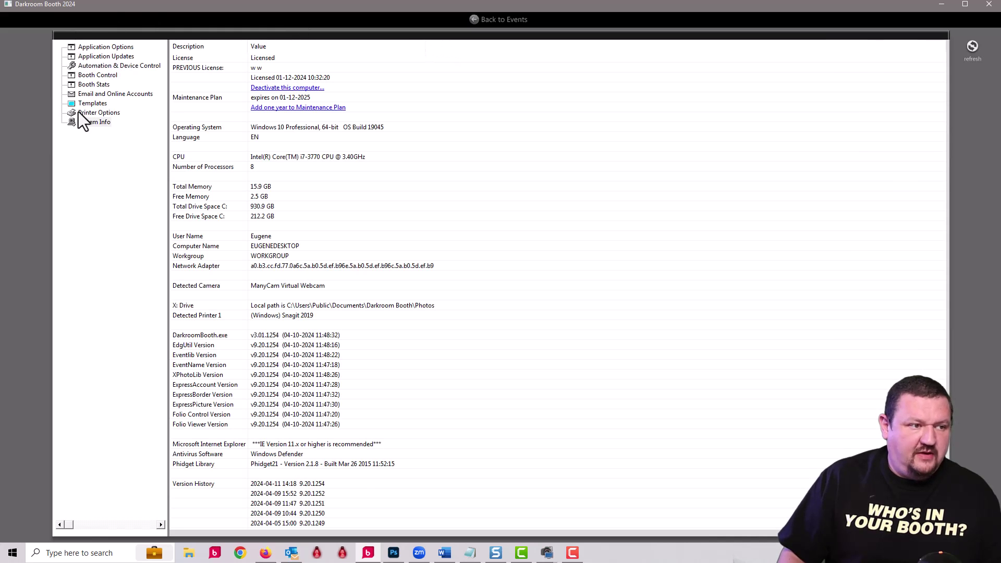
{"action": "left_click", "coordinate": [90, 94]}
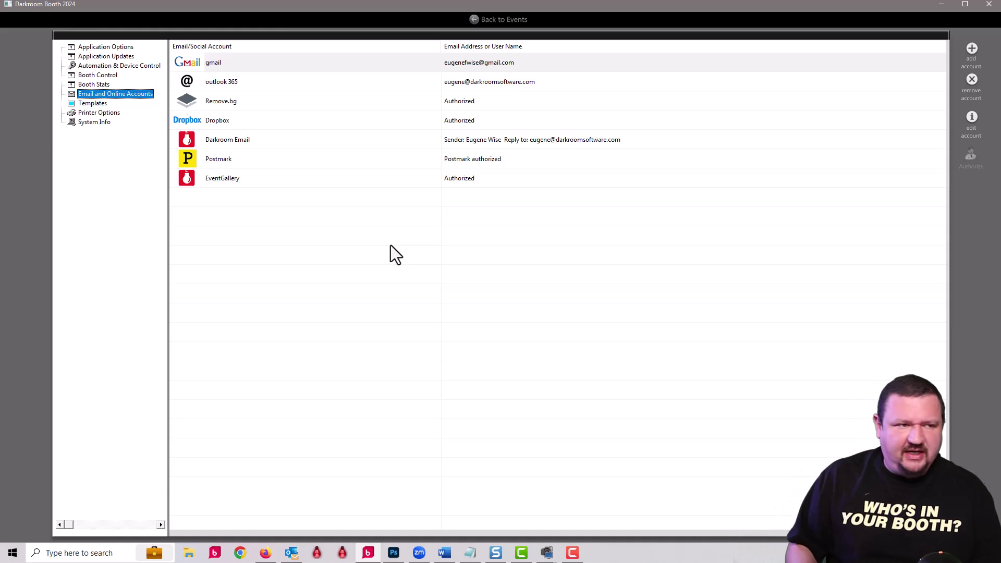
{"action": "left_click", "coordinate": [502, 19]}
{"action": "left_click", "coordinate": [336, 24]}
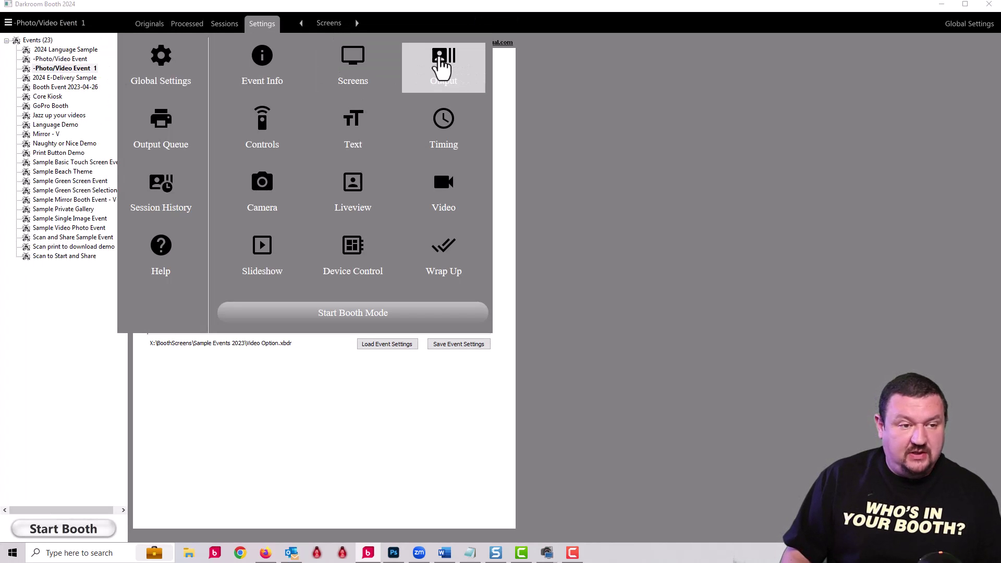
- Show the Output page, where Print Photo 2x6, Photo to Phone and Event Gallery are enabled
{"action": "left_click", "coordinate": [442, 66]}
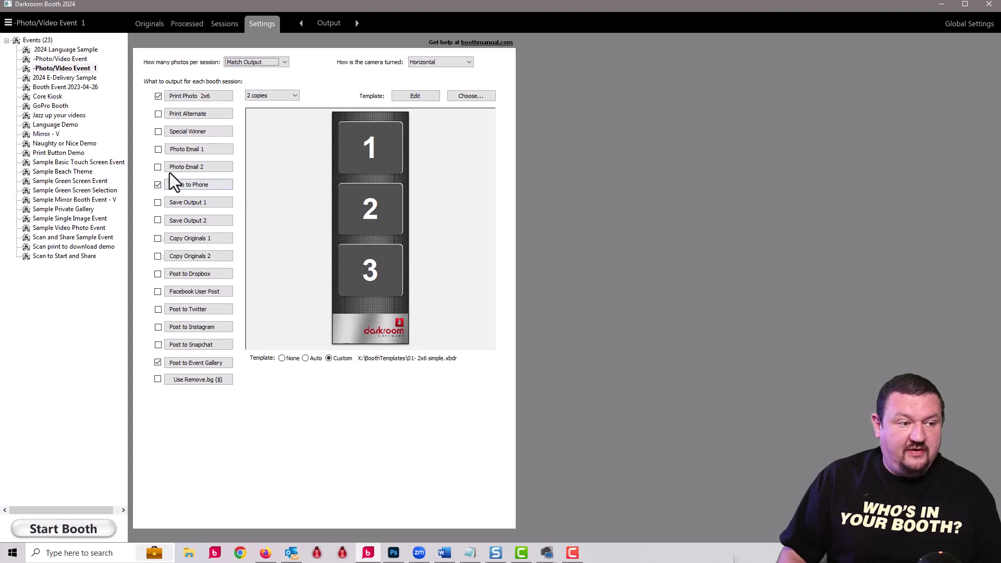